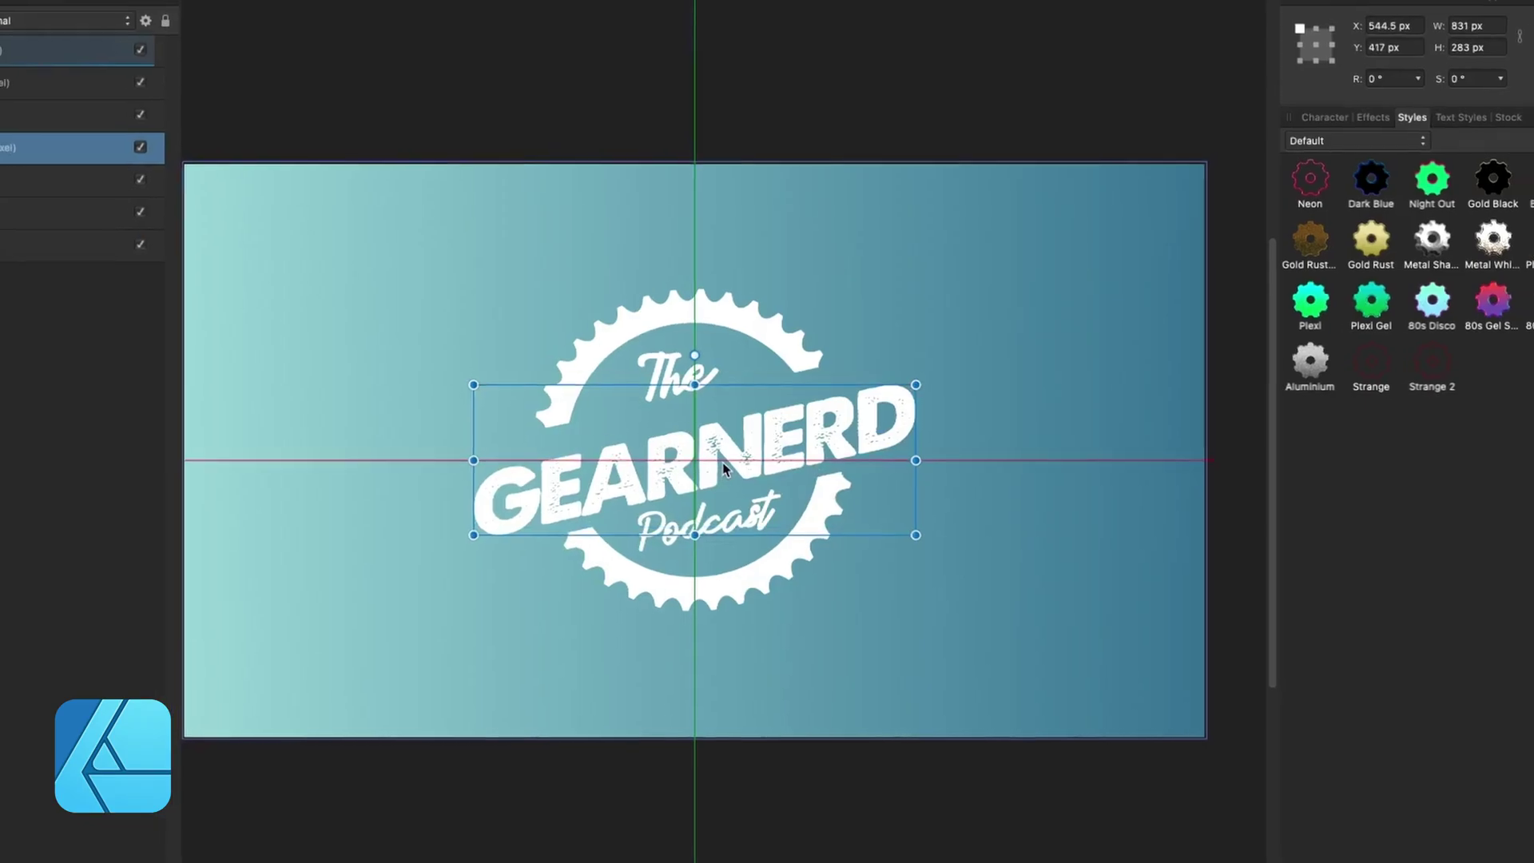
Keyframe Transform1 Size to 1.0 at frame 30, then play the scale-in from the start
{"action": "left_click", "coordinate": [782, 731]}
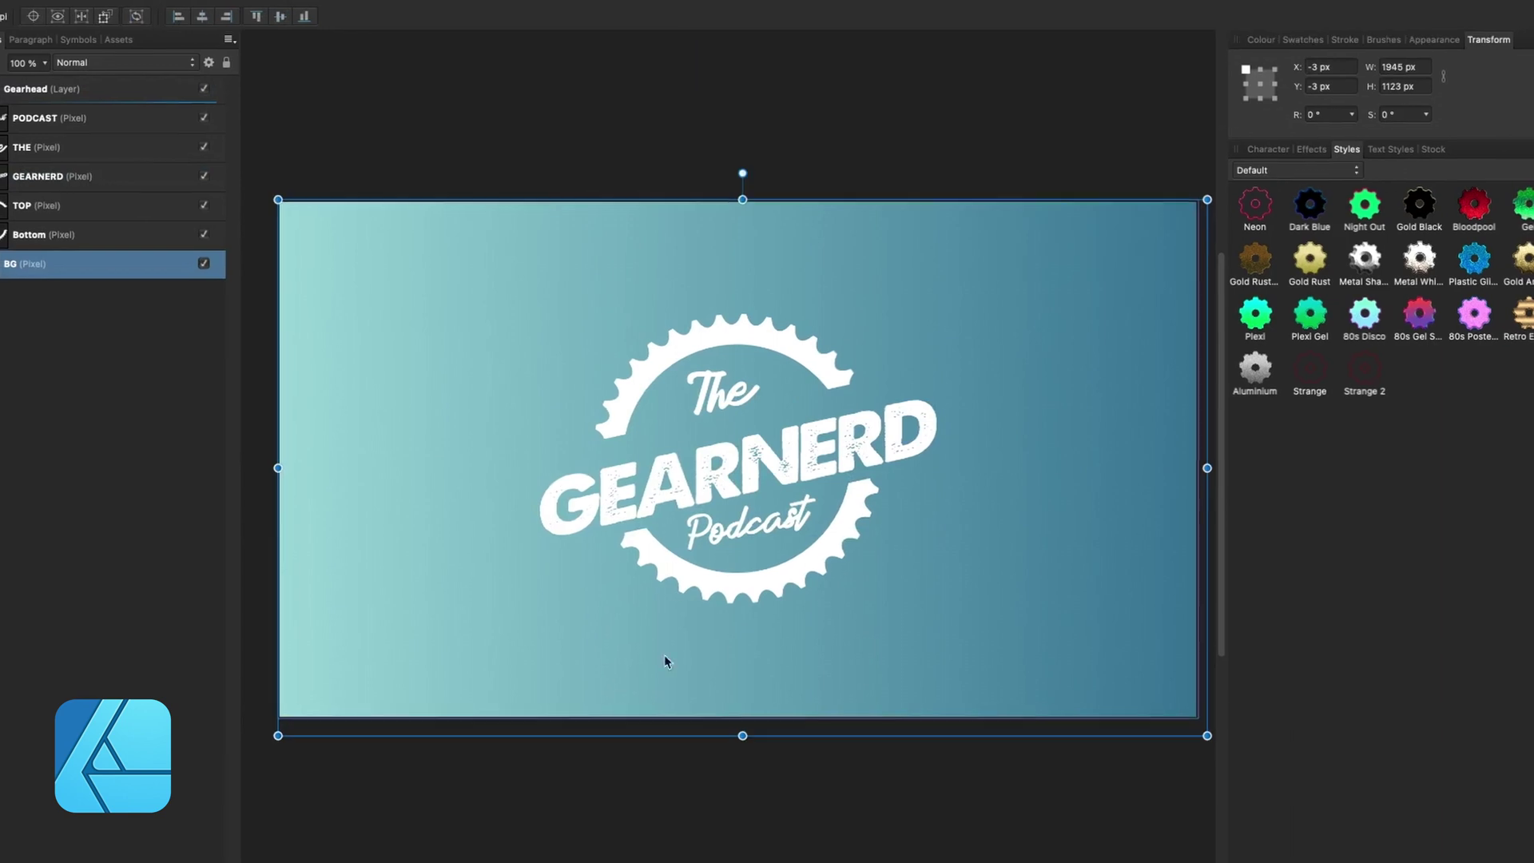
{"action": "key", "text": "super+t"}
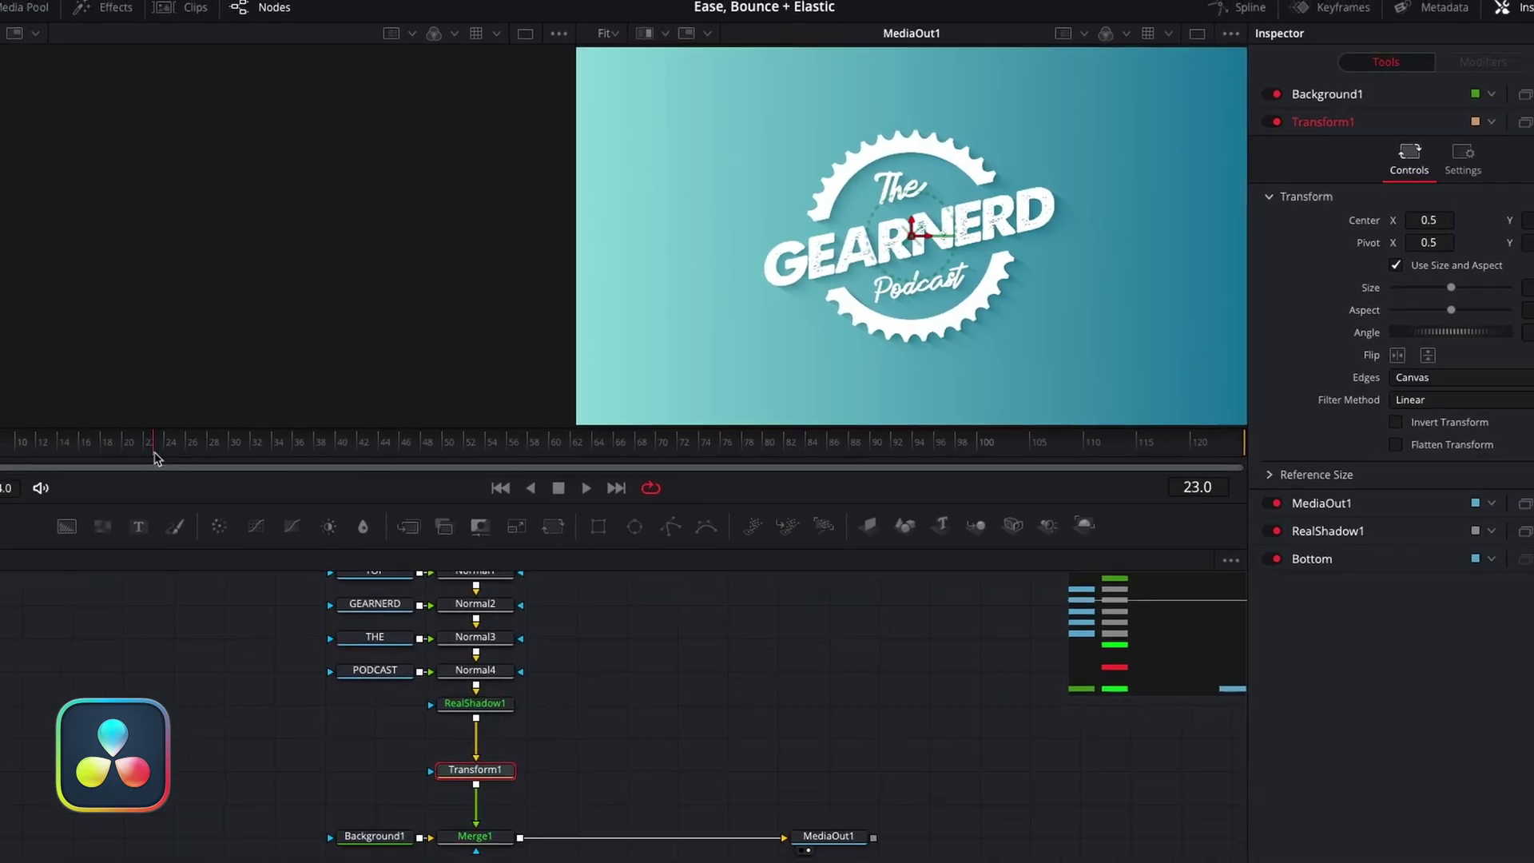
{"action": "left_click_drag", "start_coordinate": [154, 457], "coordinate": [232, 460]}
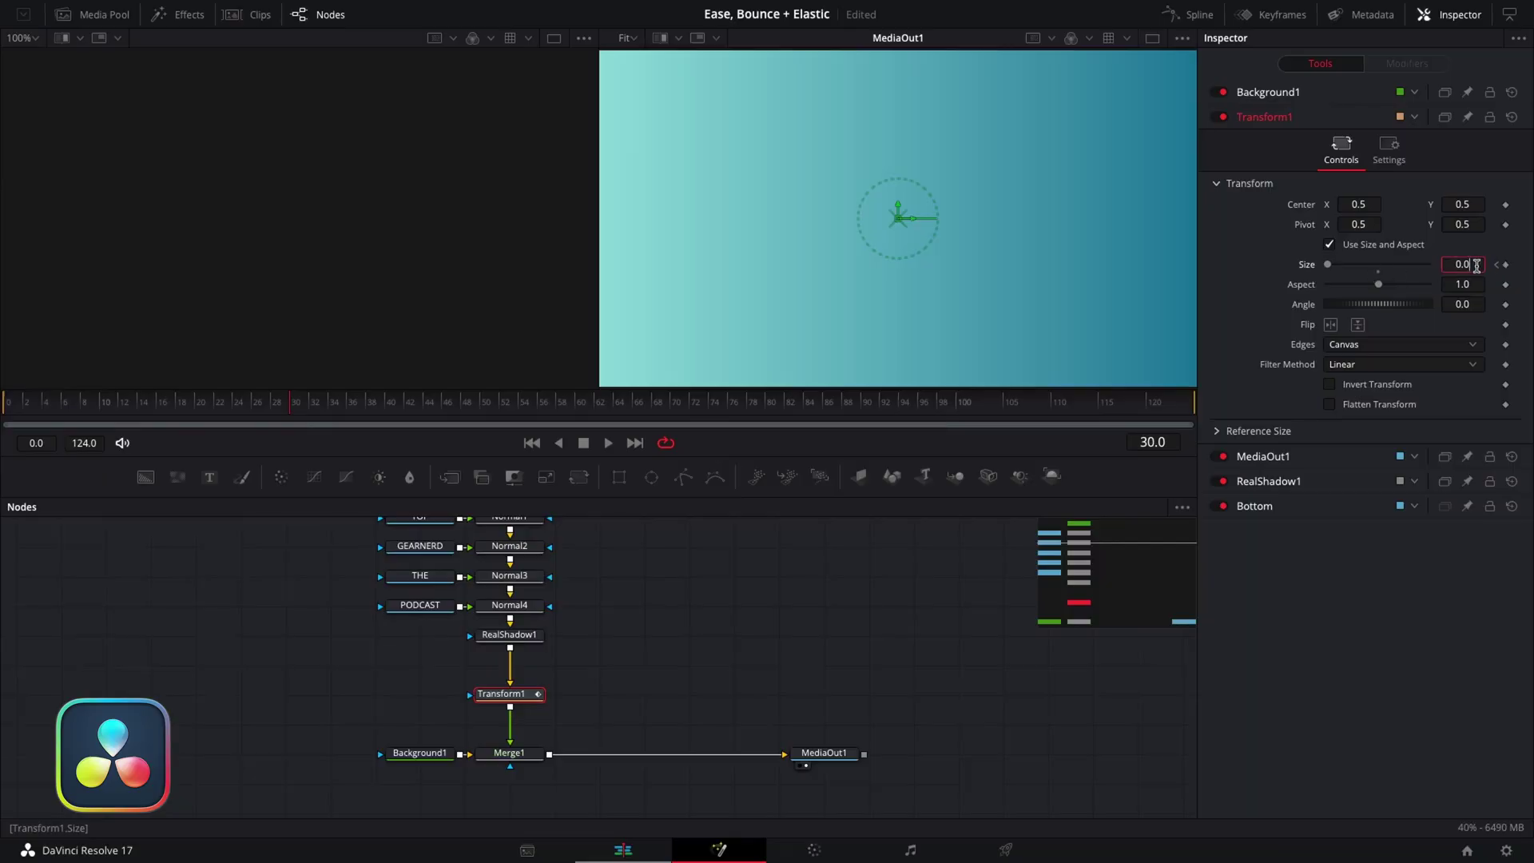
{"action": "key", "text": "Return"}
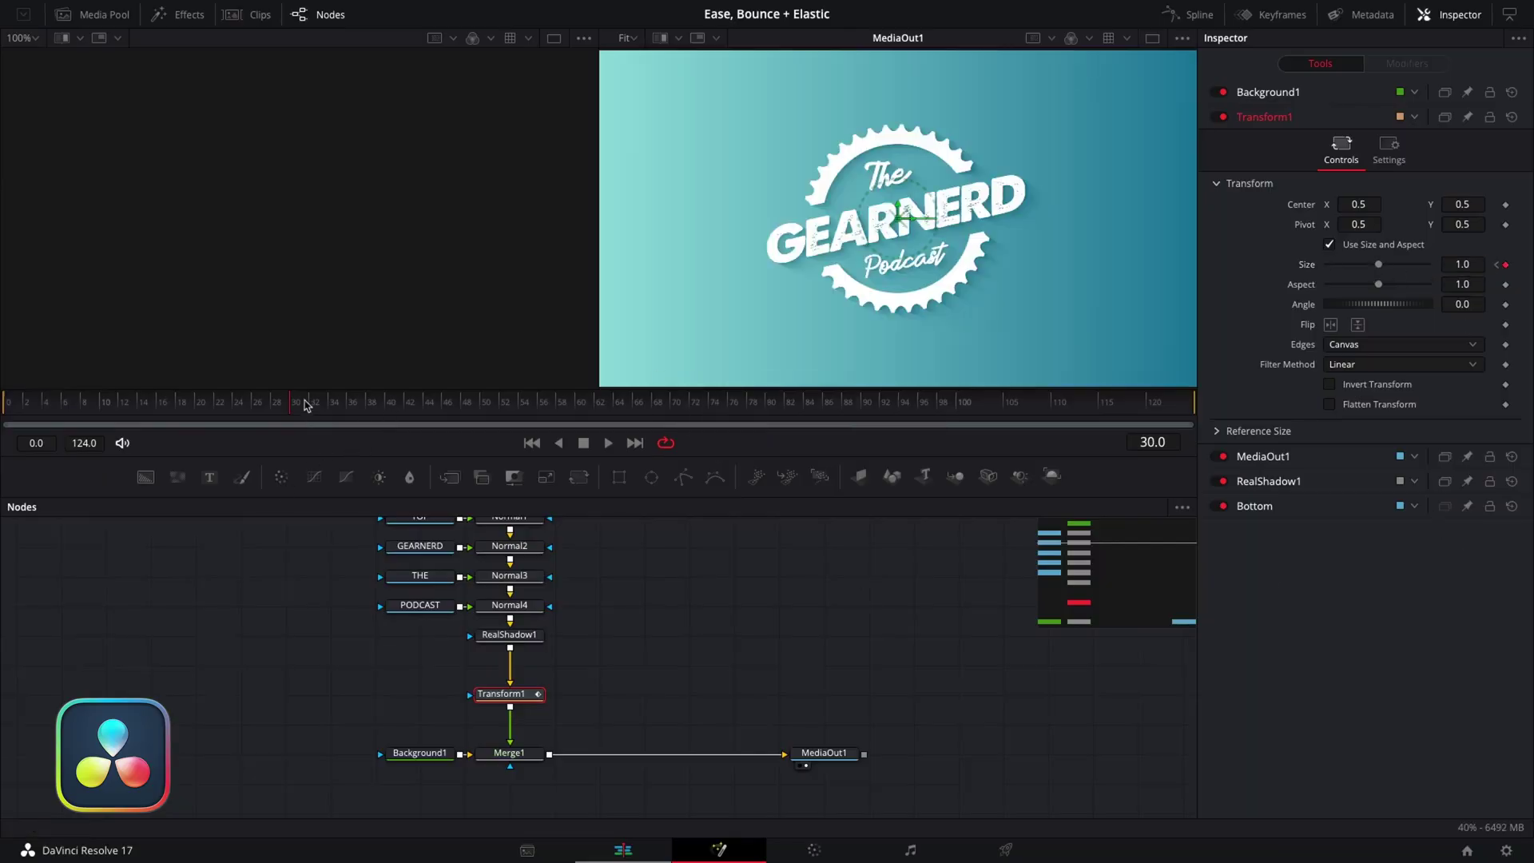
{"action": "key", "text": "Home"}
{"action": "key", "text": "space"}
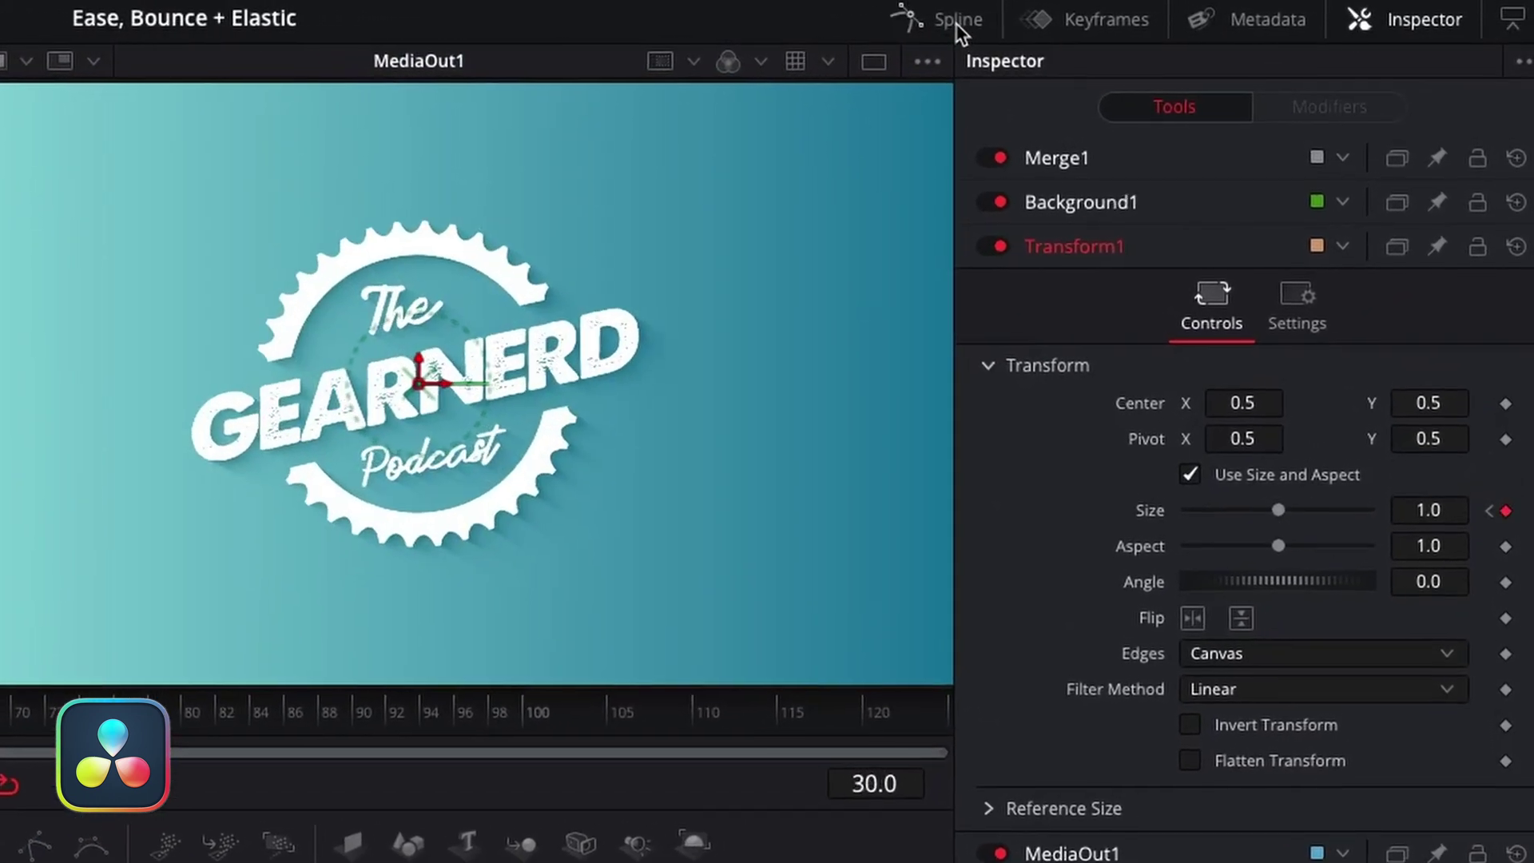
Show the Size curve fitted in the Spline editor with all its keyframes selected
{"action": "left_click", "coordinate": [938, 22]}
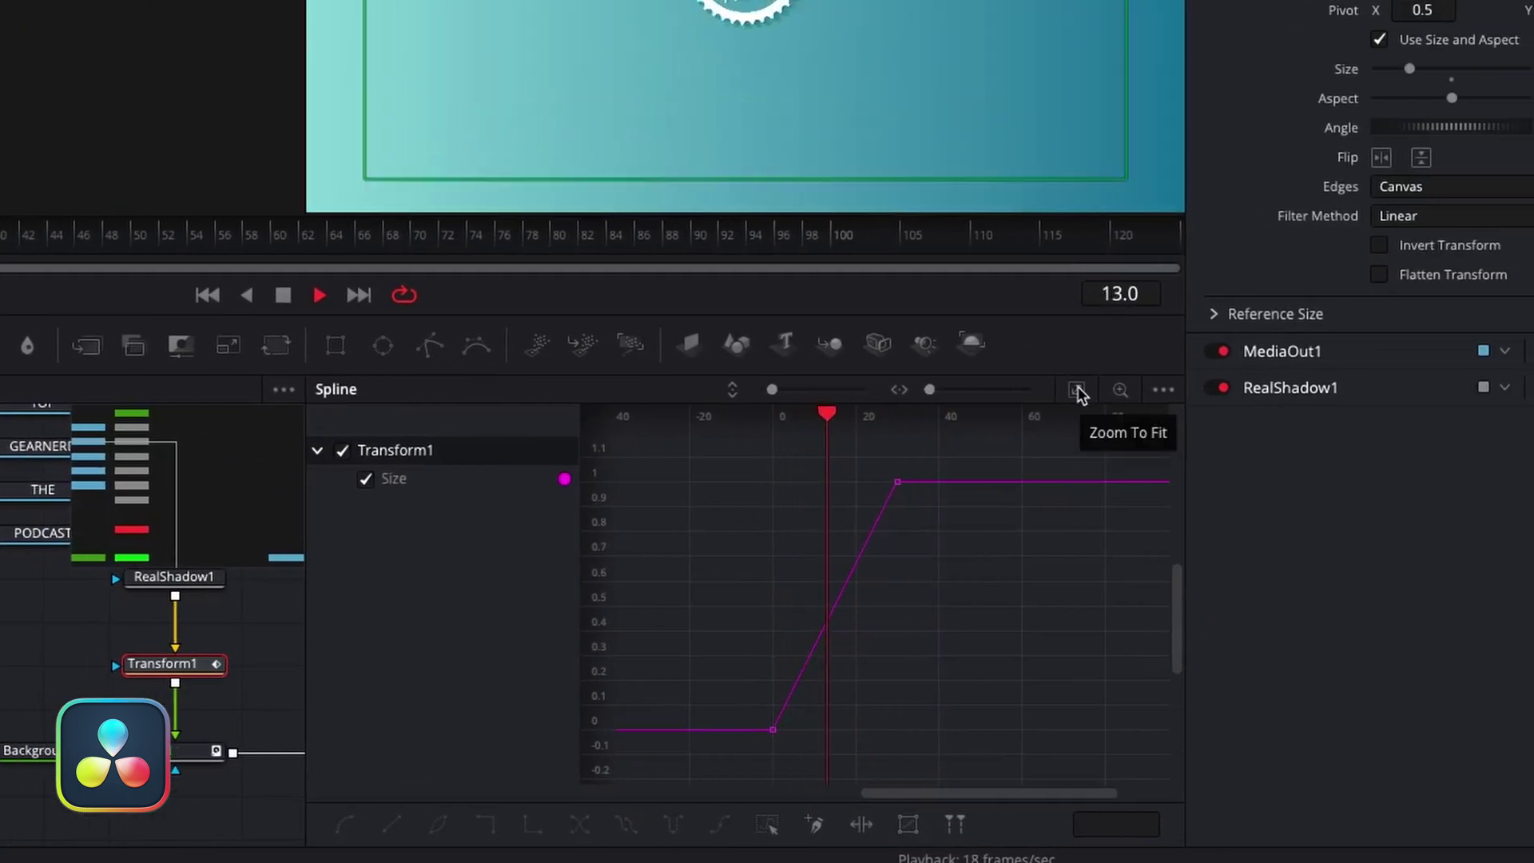
{"action": "left_click", "coordinate": [1077, 391]}
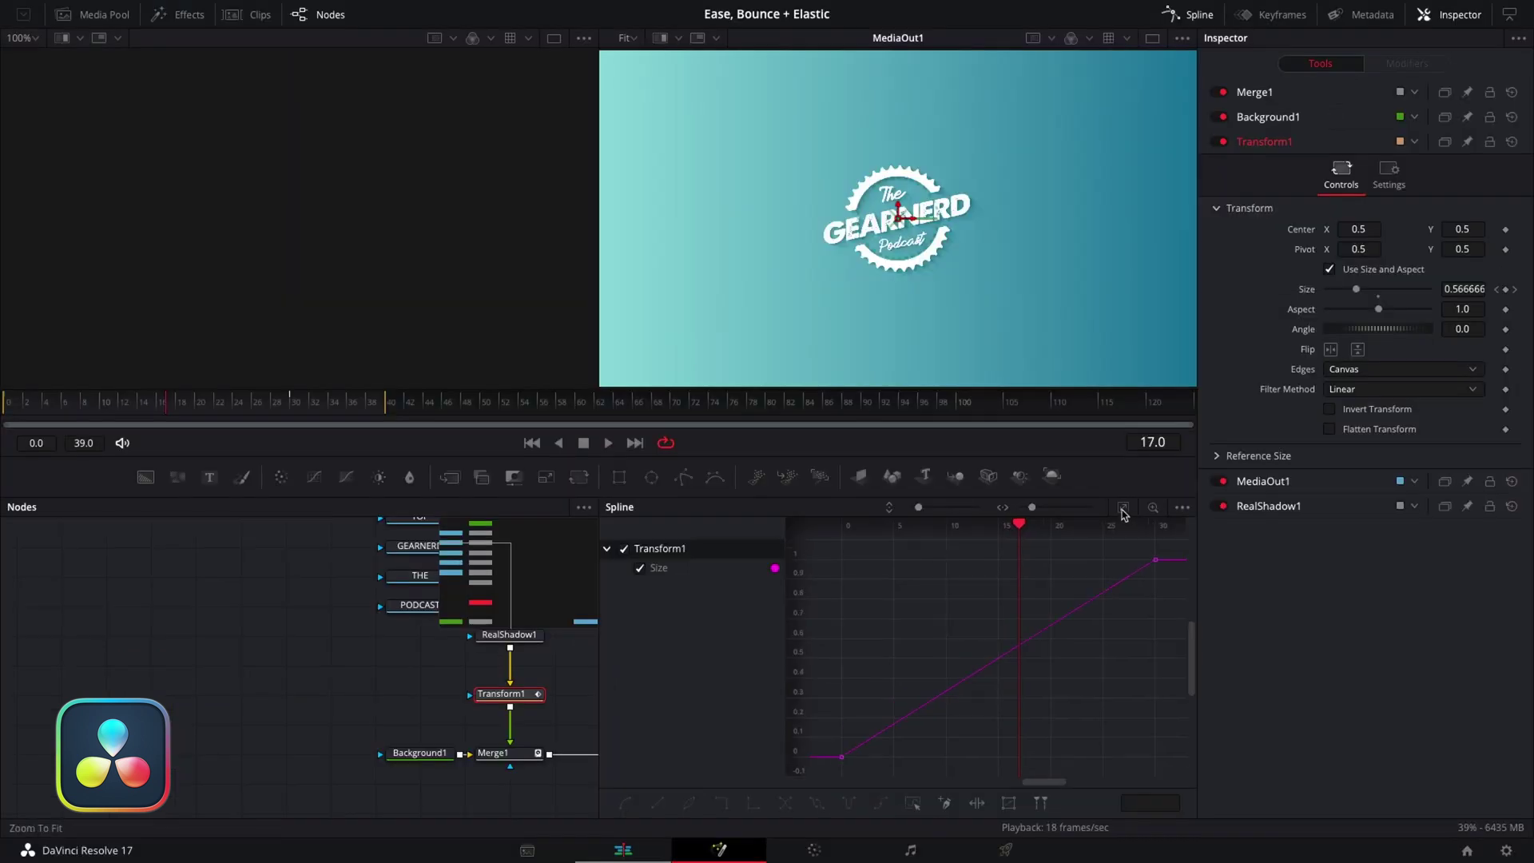
{"action": "left_click_drag", "start_coordinate": [1175, 551], "coordinate": [838, 763]}
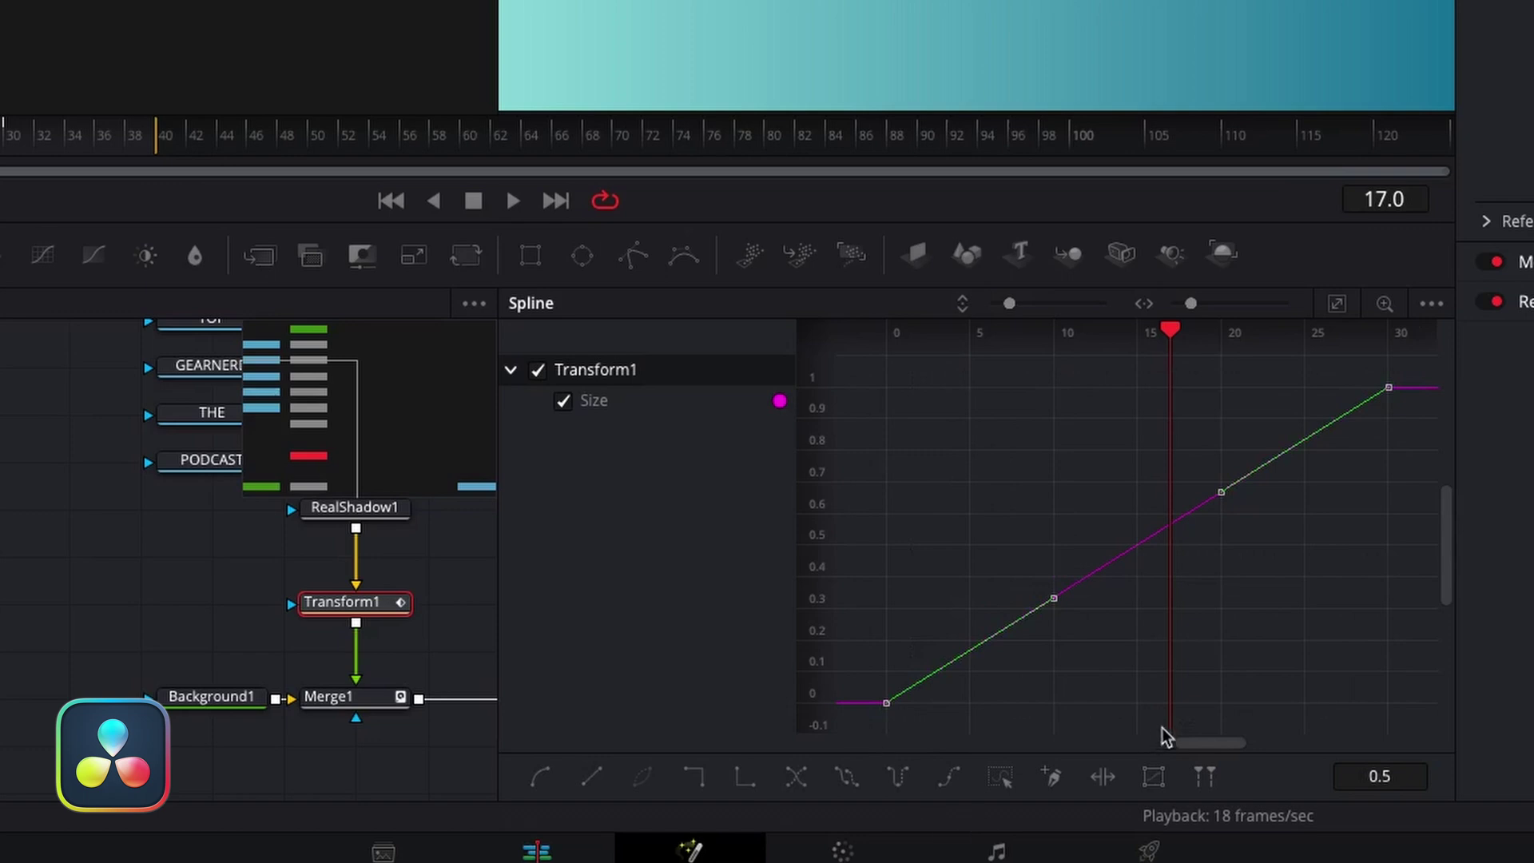
Flatten the Size keyframes to a smooth ease, preview it, then revert them to linear
{"action": "key", "text": "f"}
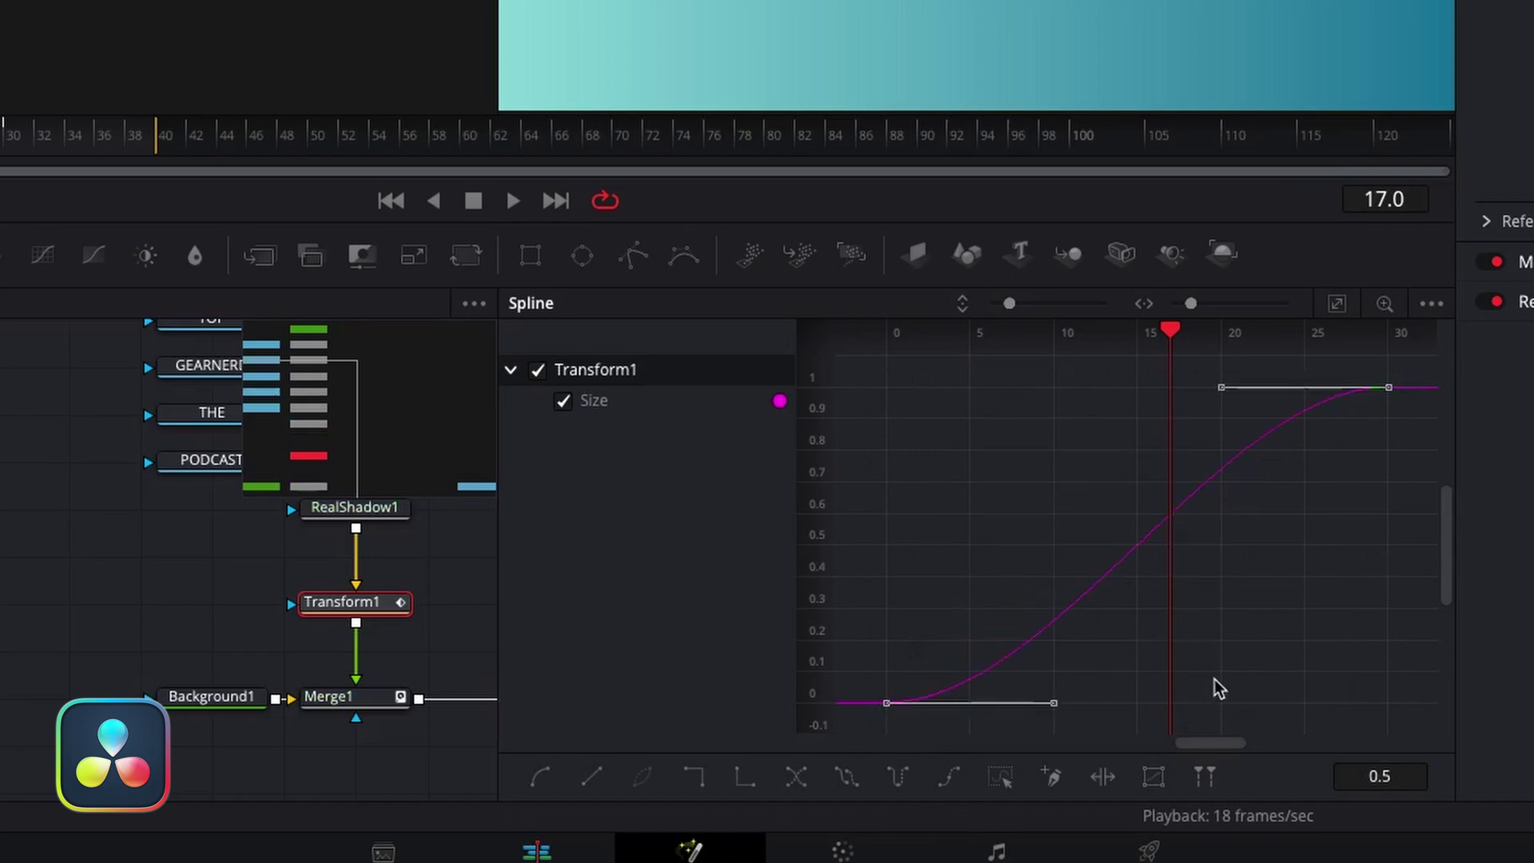
{"action": "key", "text": "space"}
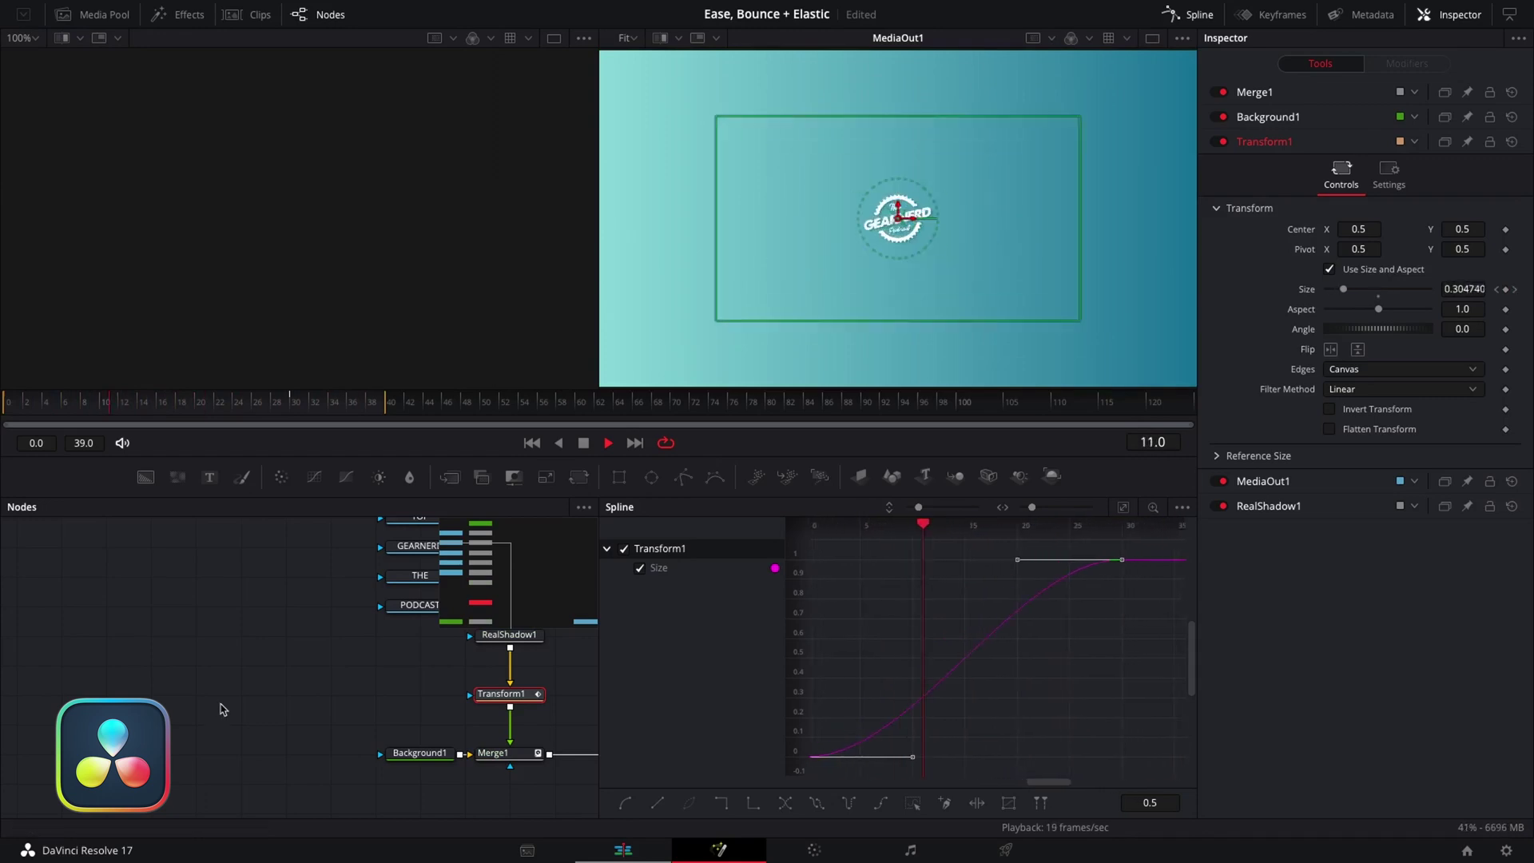
{"action": "key", "text": "space"}
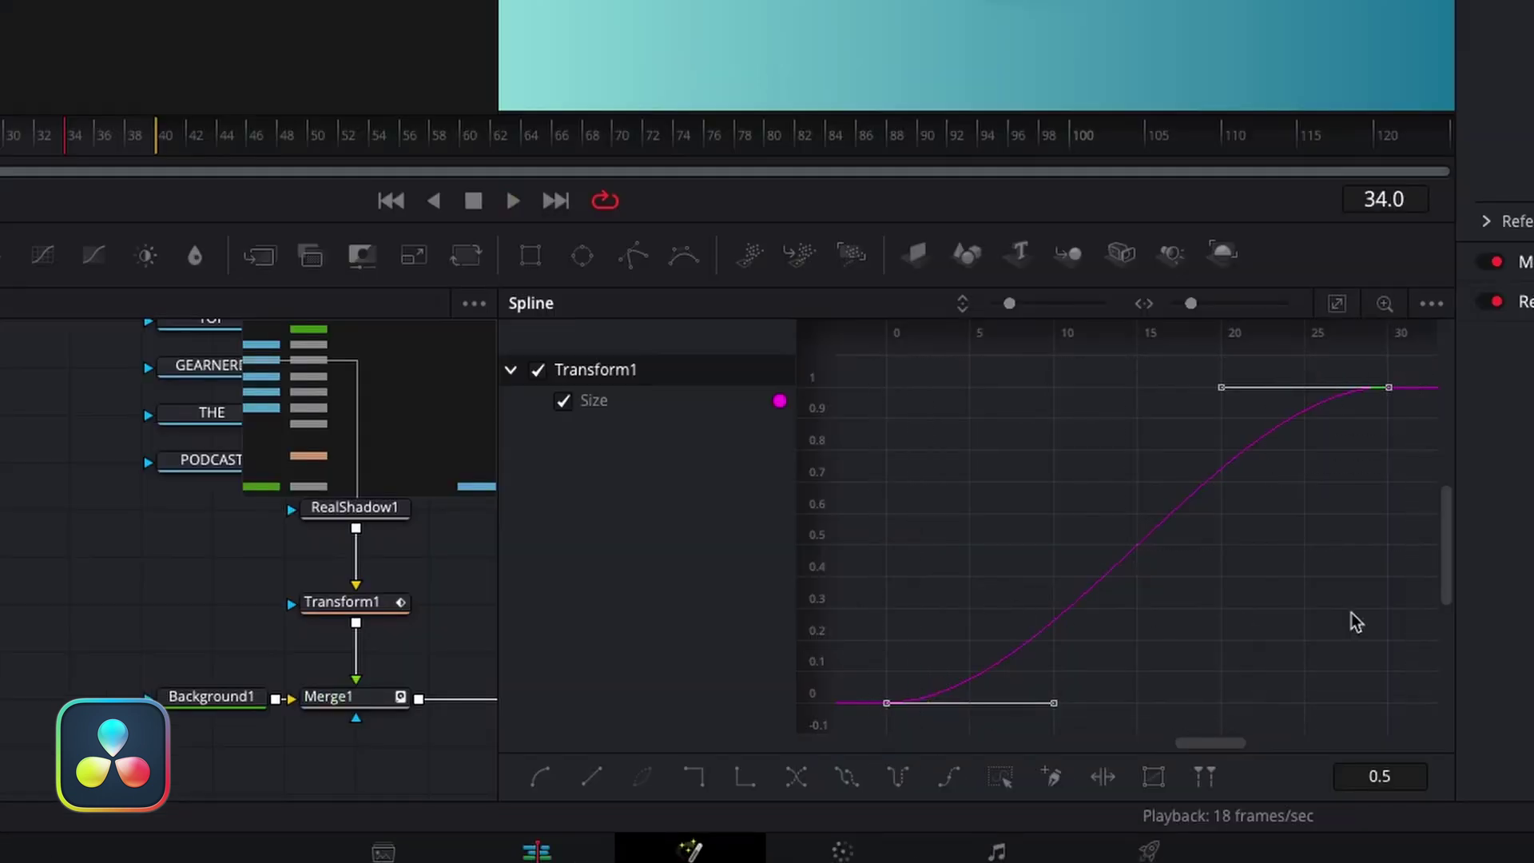
{"action": "key", "text": "shift+l"}
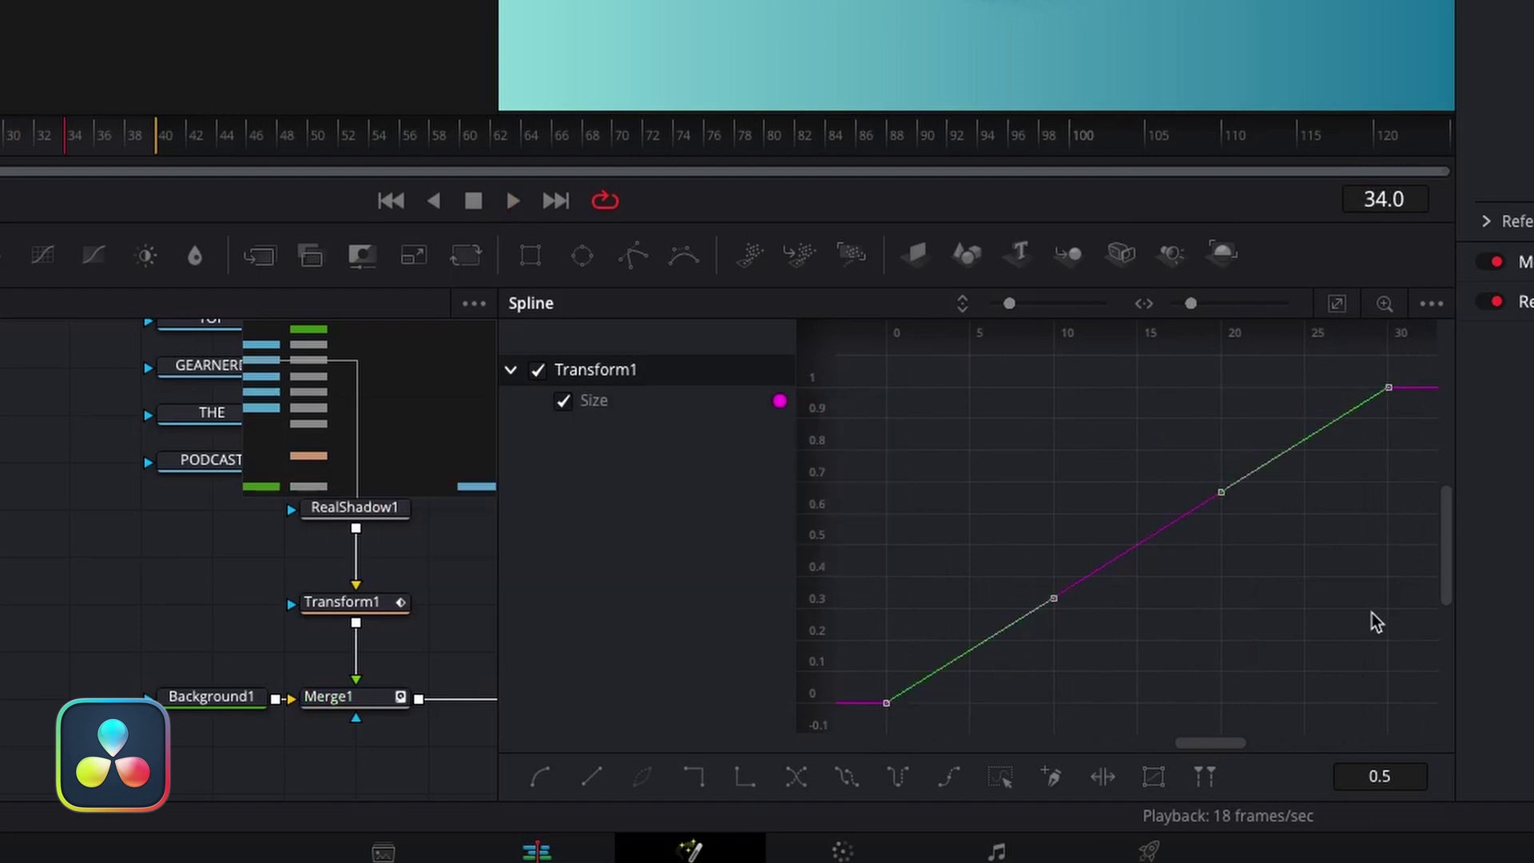
Apply an Out Back Cubic ease to the Size spline and play the overshooting scale
{"action": "right_click", "coordinate": [1176, 531]}
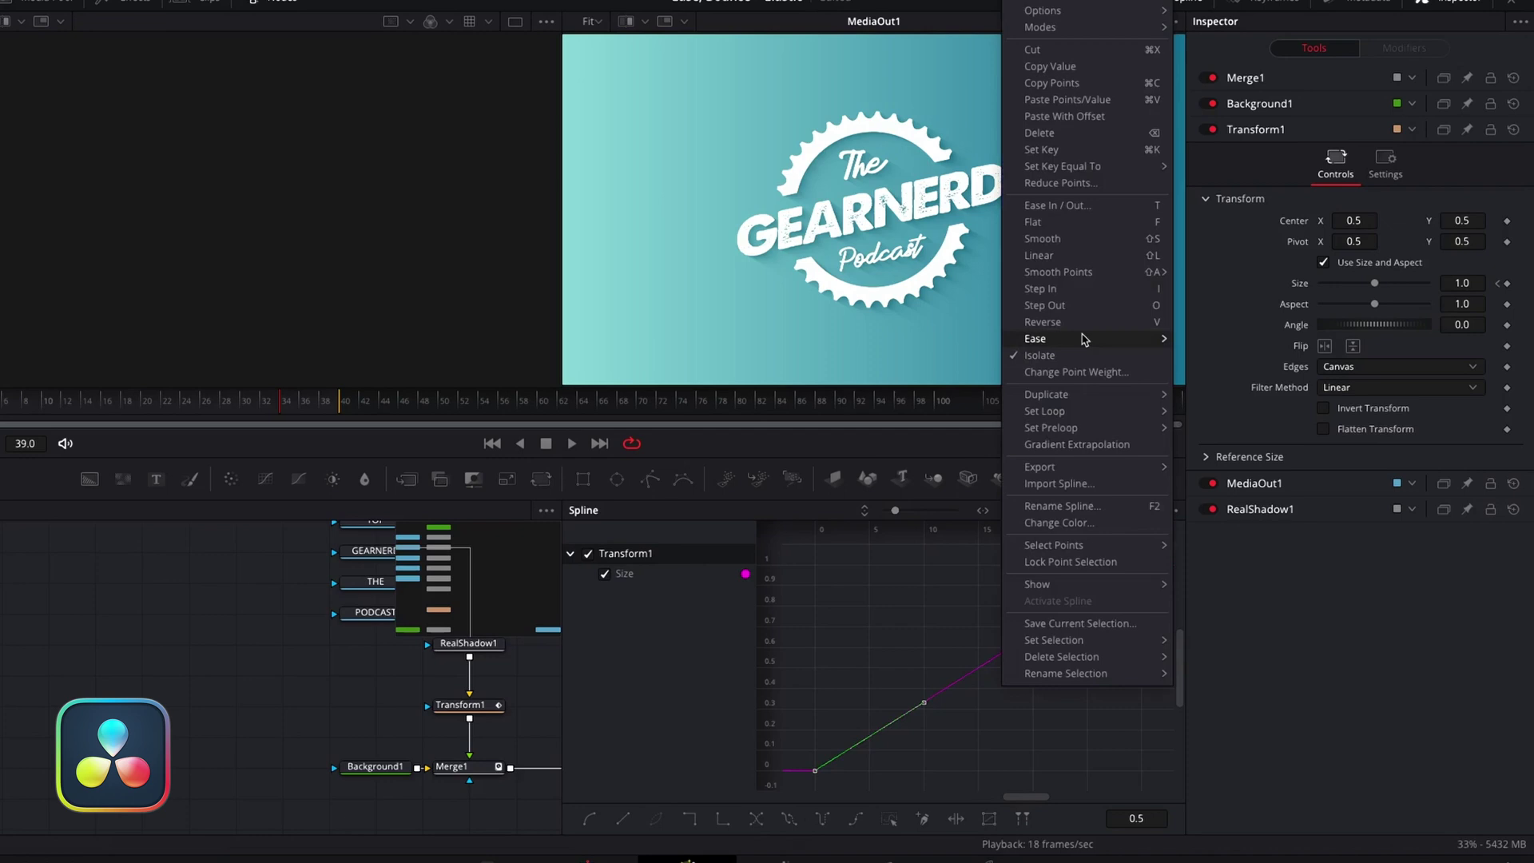
{"action": "mouse_move", "coordinate": [1100, 343]}
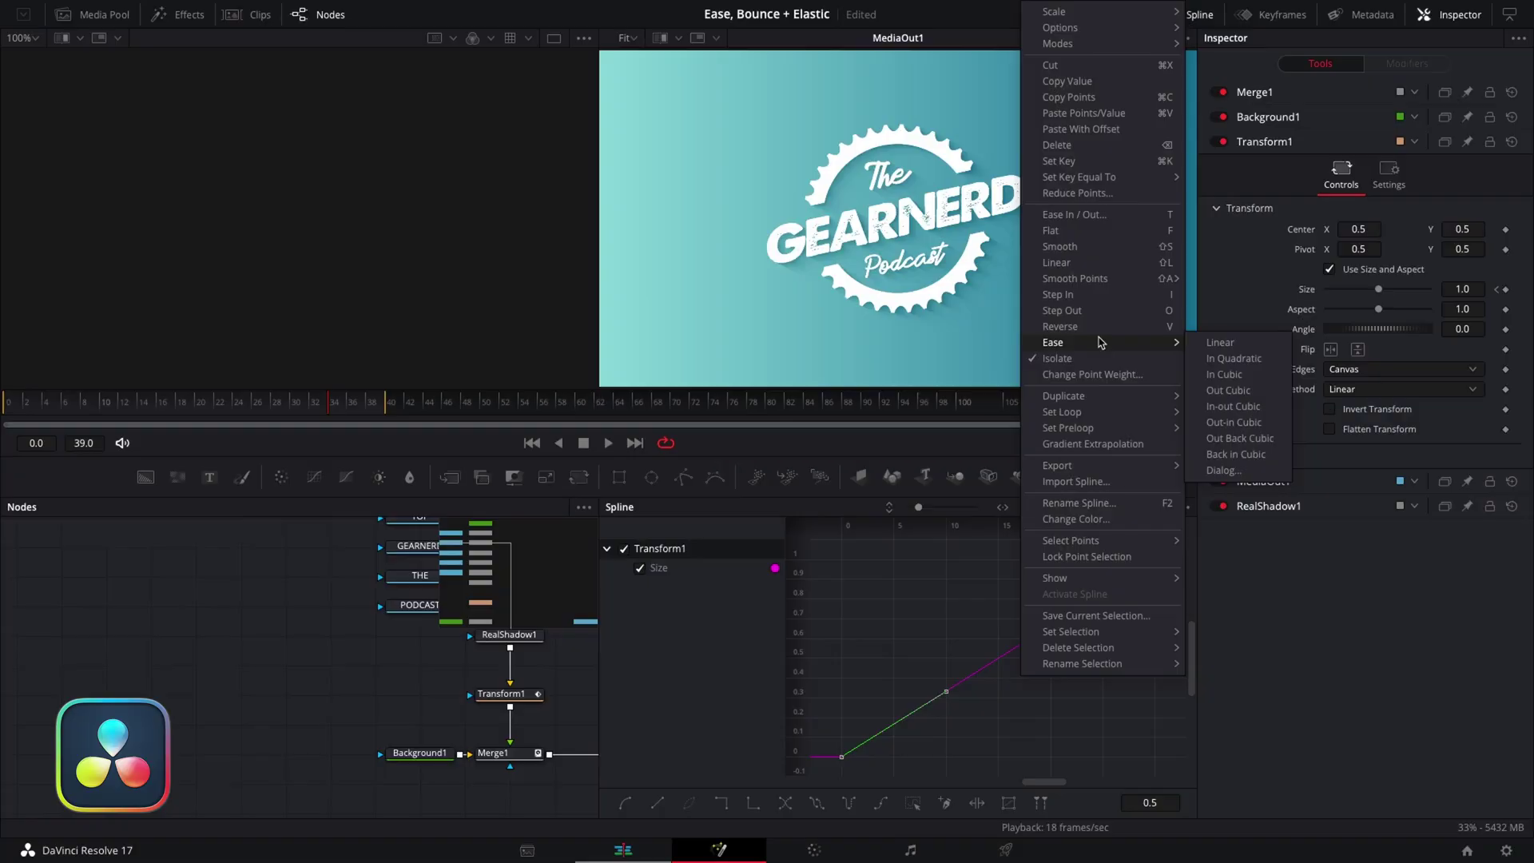
{"action": "left_click", "coordinate": [1259, 441]}
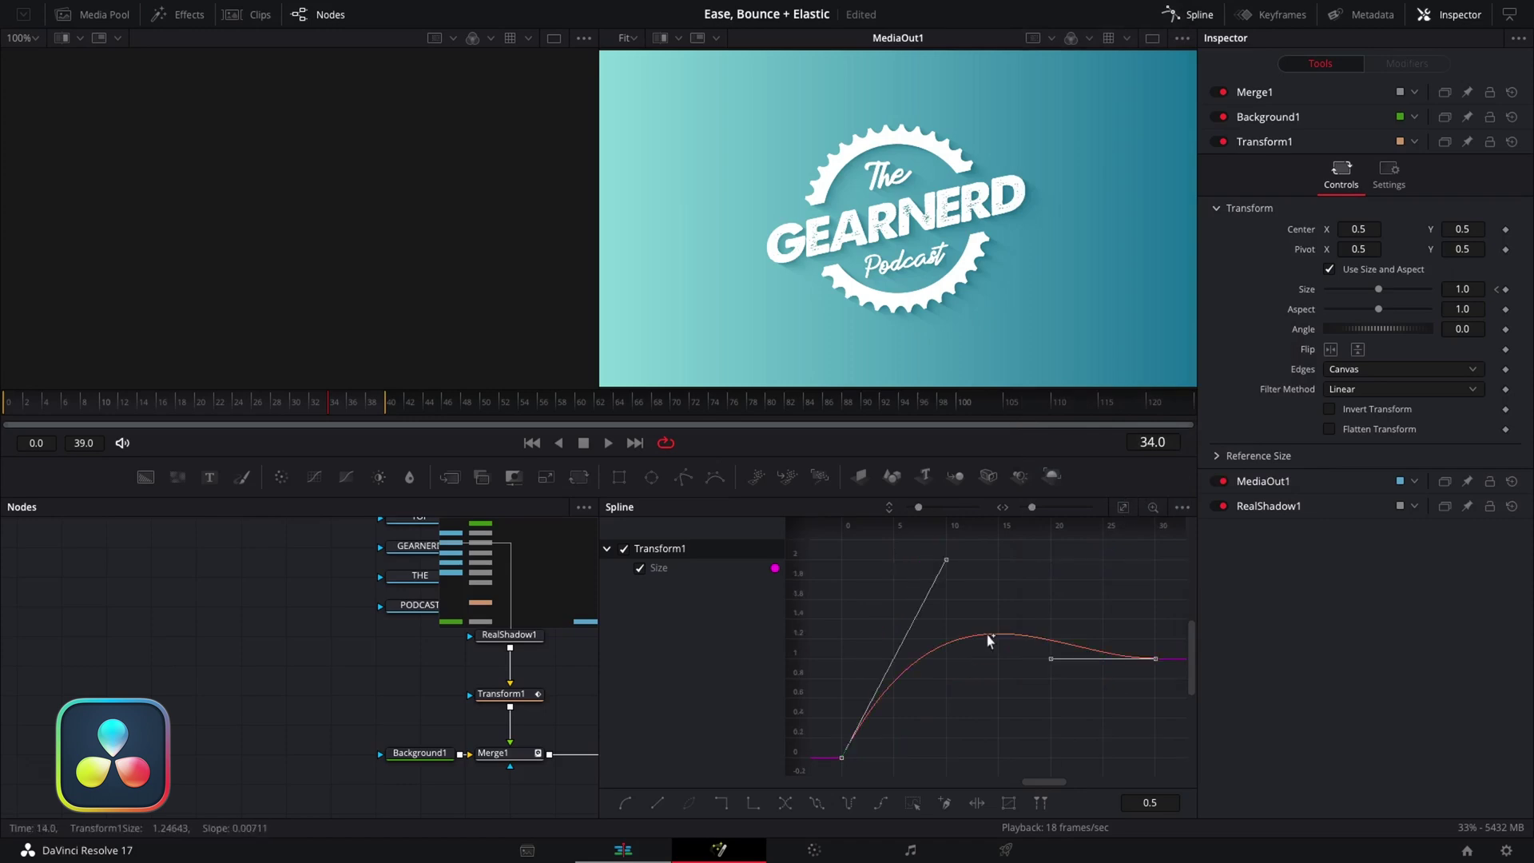
{"action": "key", "text": "space"}
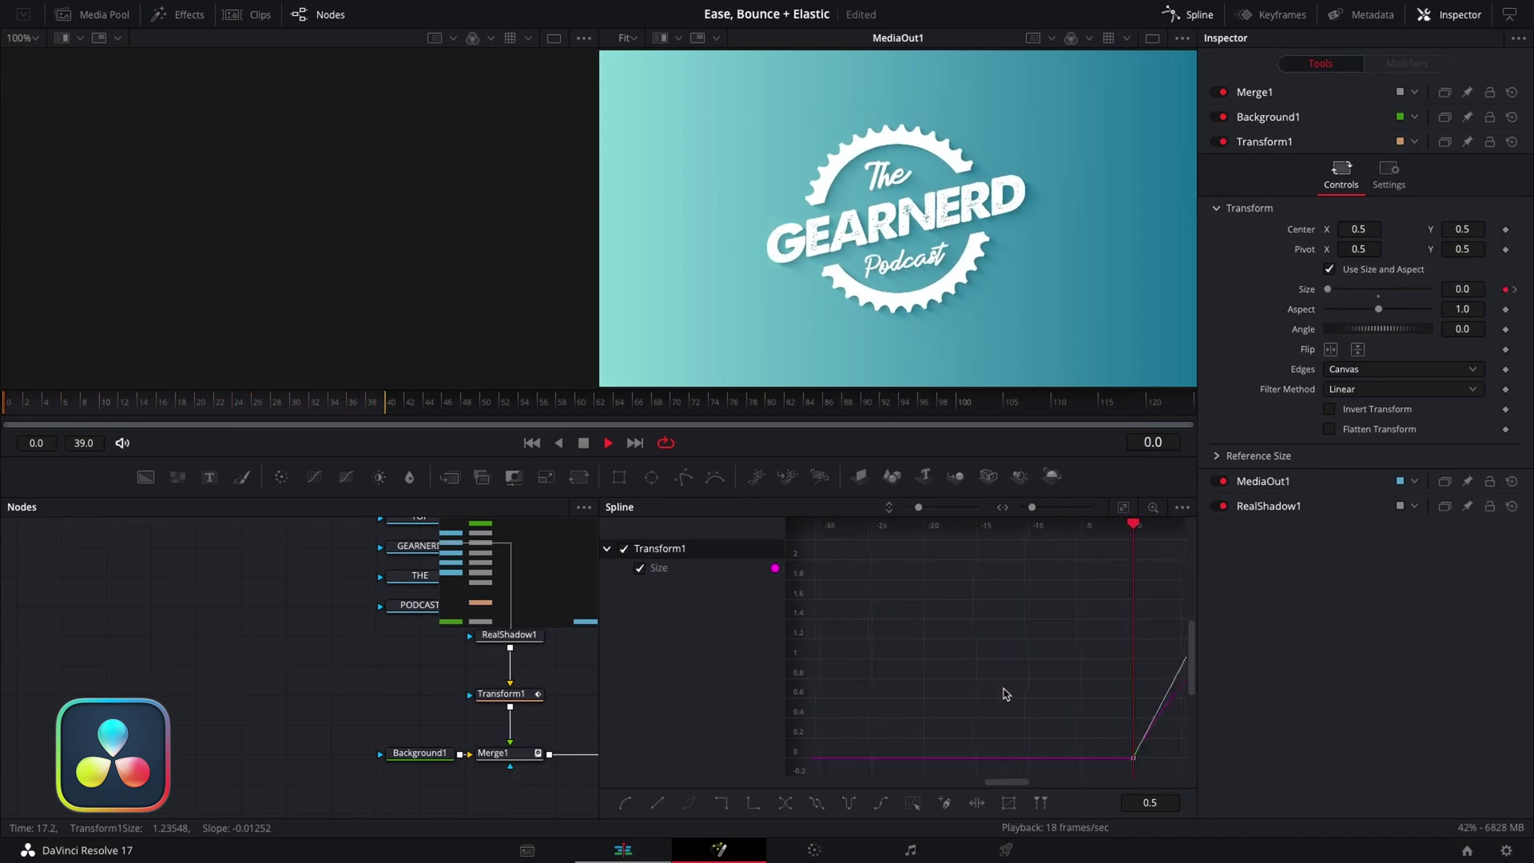
Choose the Out Back Cubic preset in the custom Ease dialog, previewing the full overshoot
{"action": "right_click", "coordinate": [1051, 643]}
{"action": "mouse_move", "coordinate": [1080, 365]}
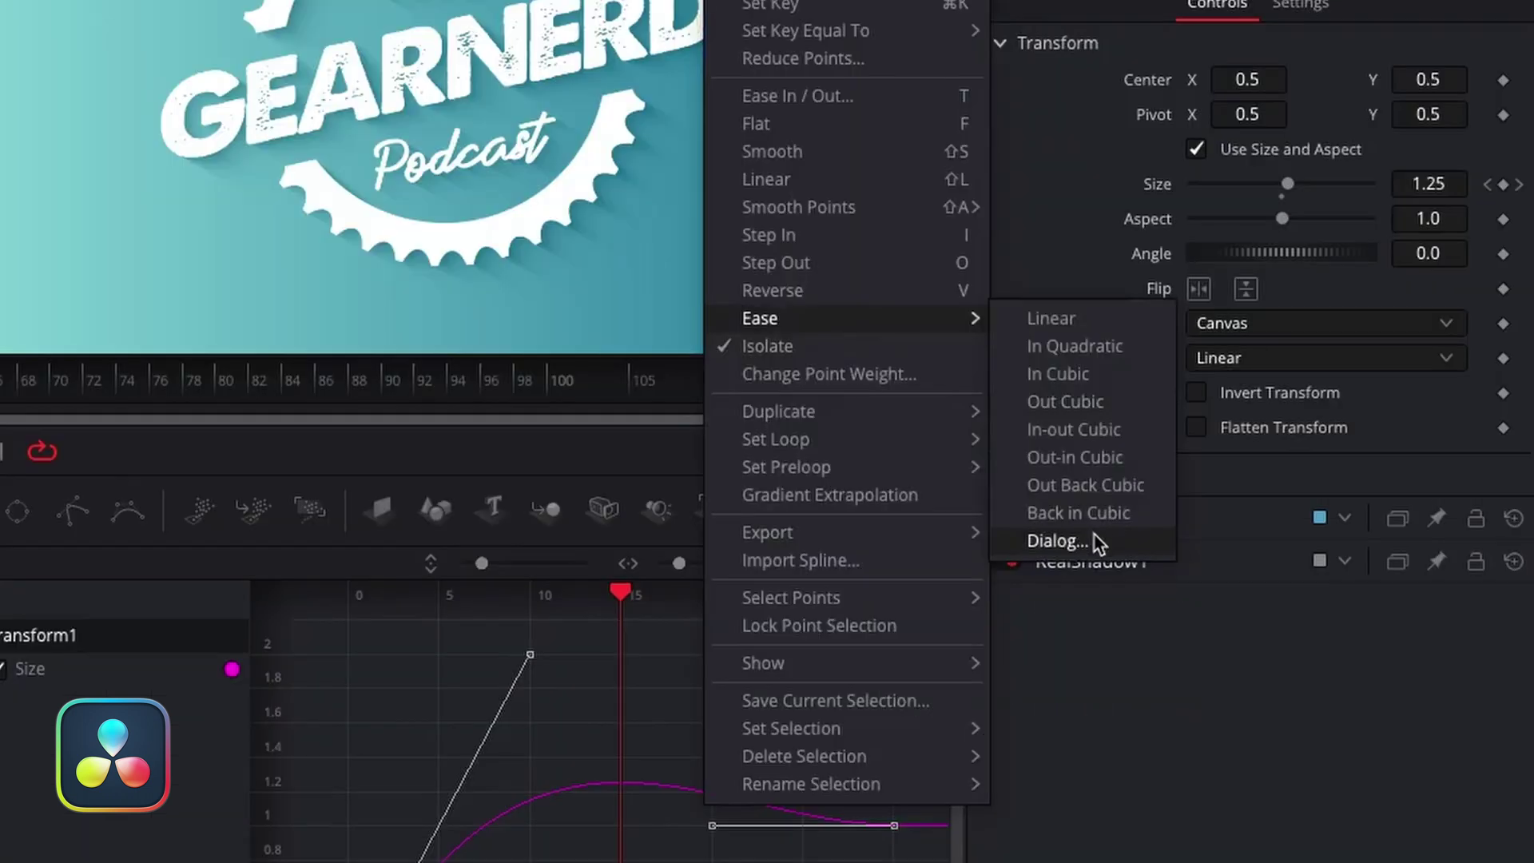
{"action": "left_click", "coordinate": [1097, 544]}
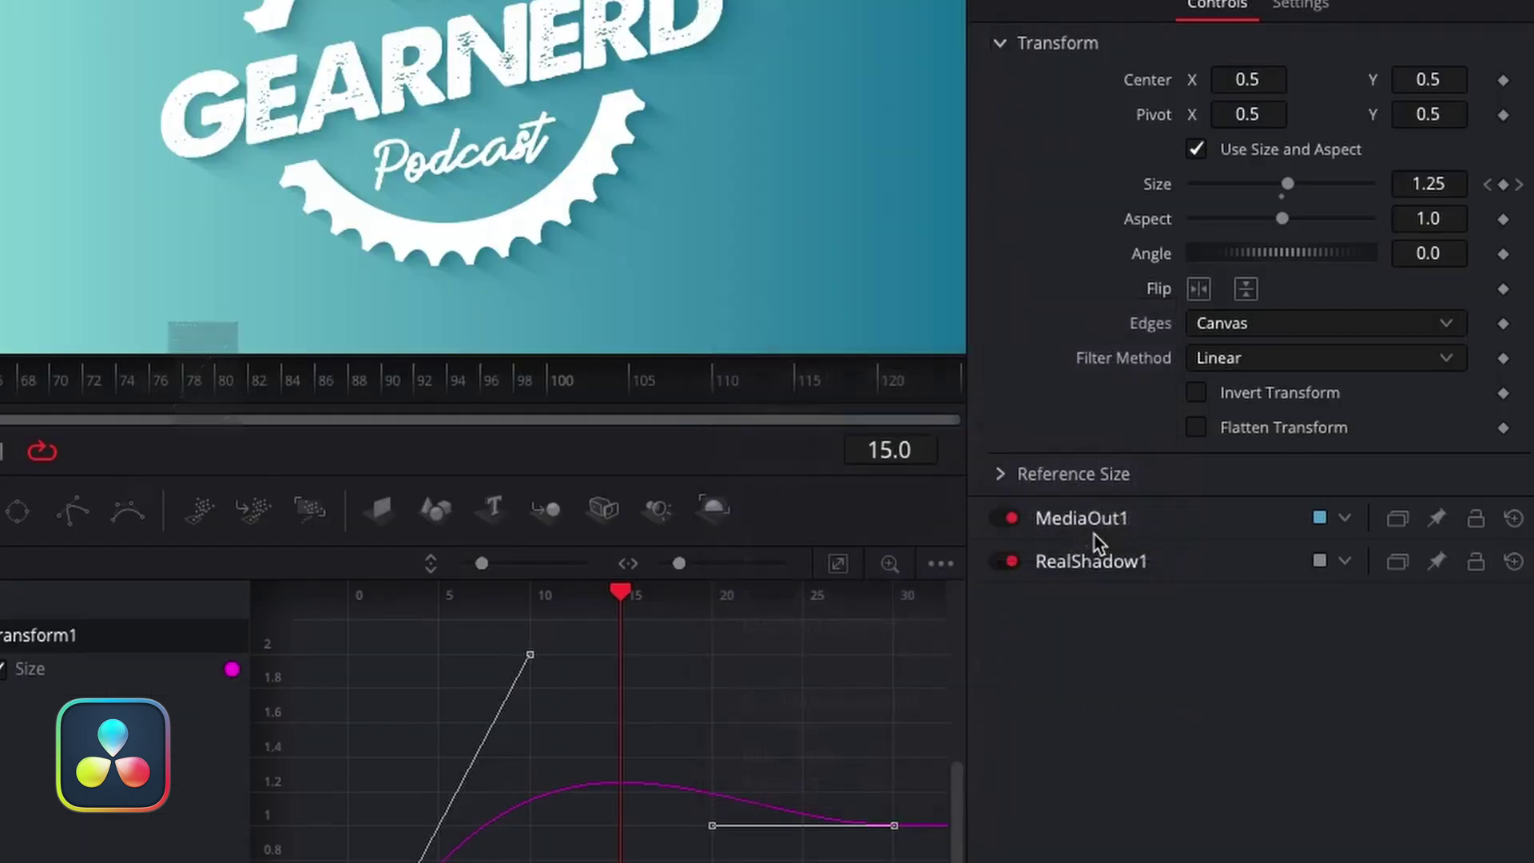
{"action": "left_click", "coordinate": [250, 192]}
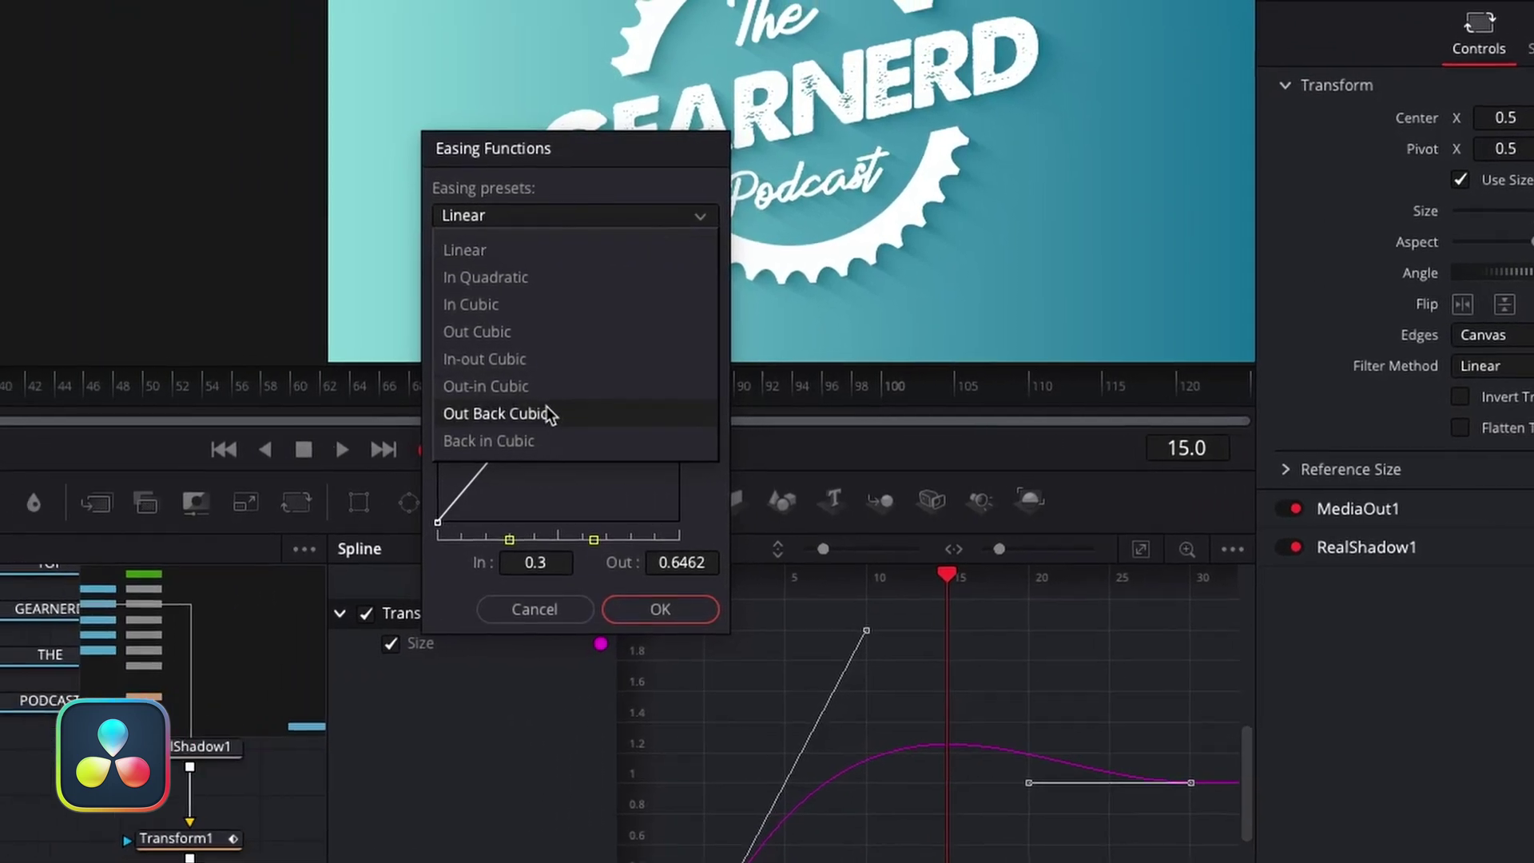
{"action": "left_click", "coordinate": [548, 414]}
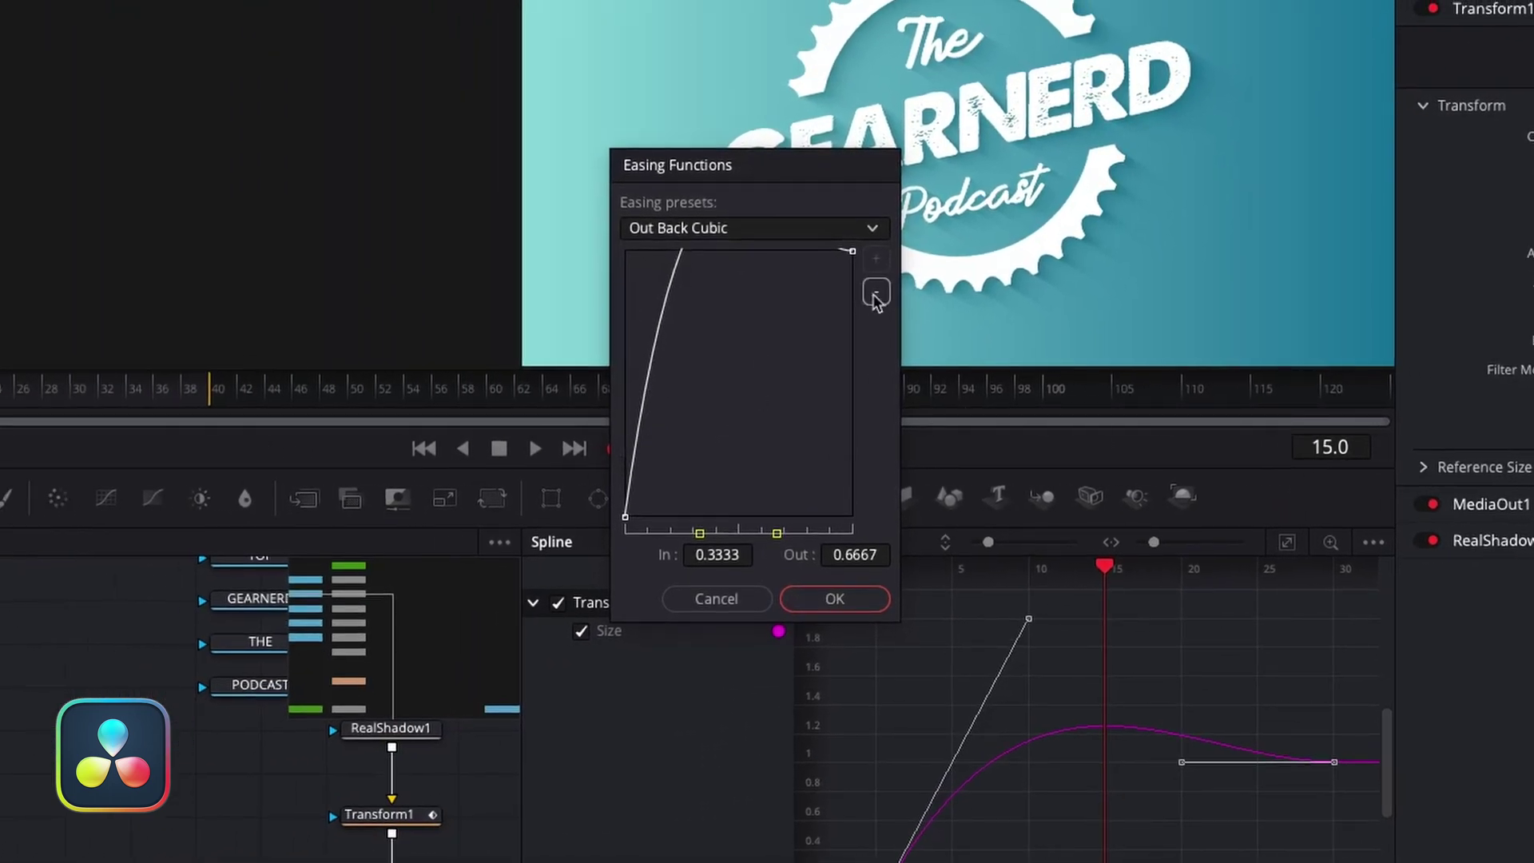
{"action": "left_click", "coordinate": [875, 295]}
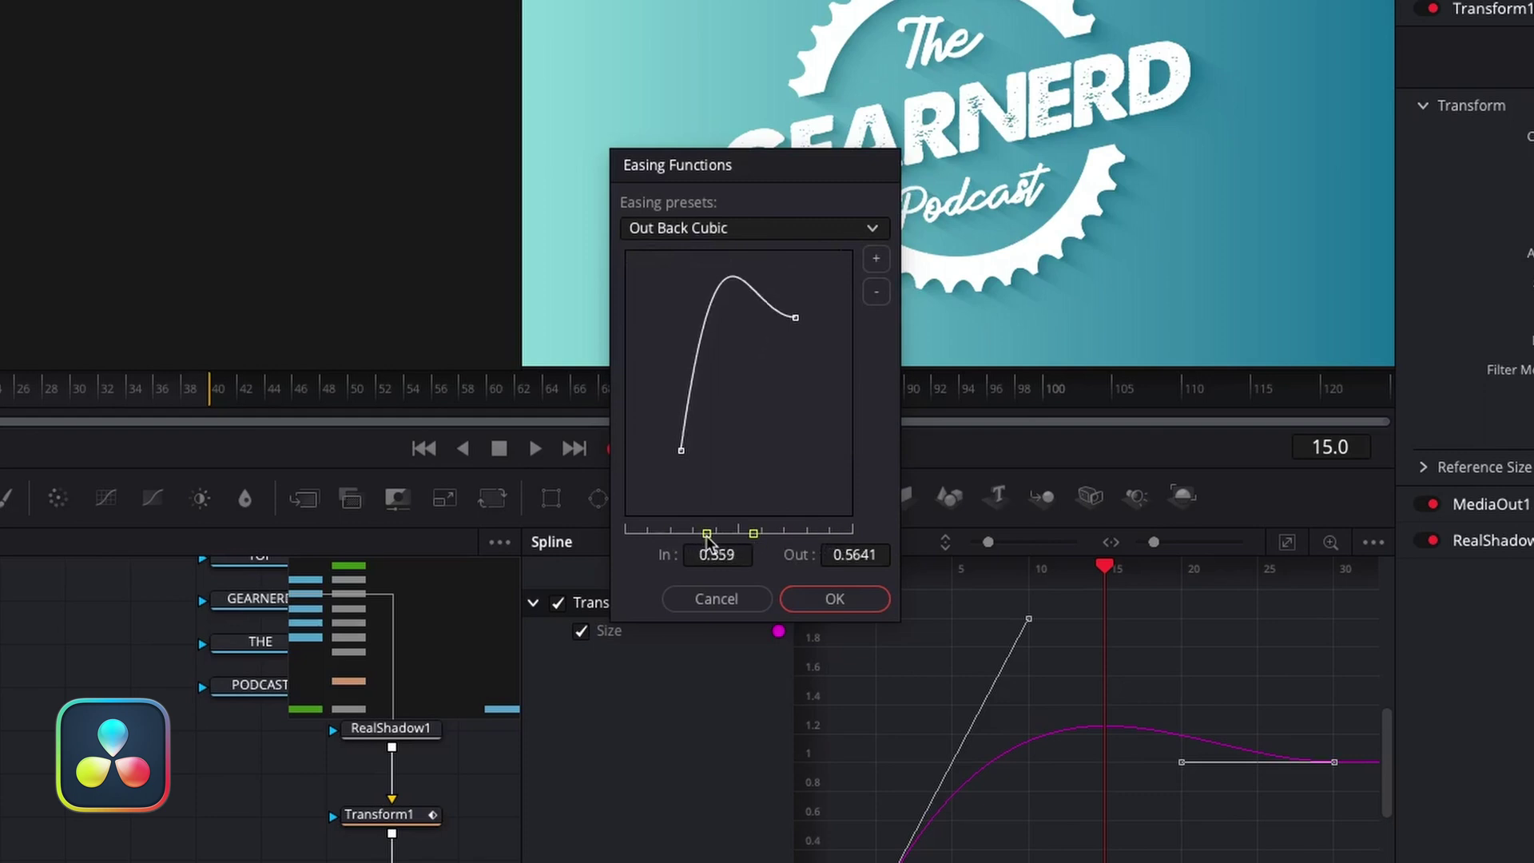
Apply the custom ease and reshape the Size curve to peak near 1.2 before settling at 1.0
{"action": "left_click", "coordinate": [834, 599]}
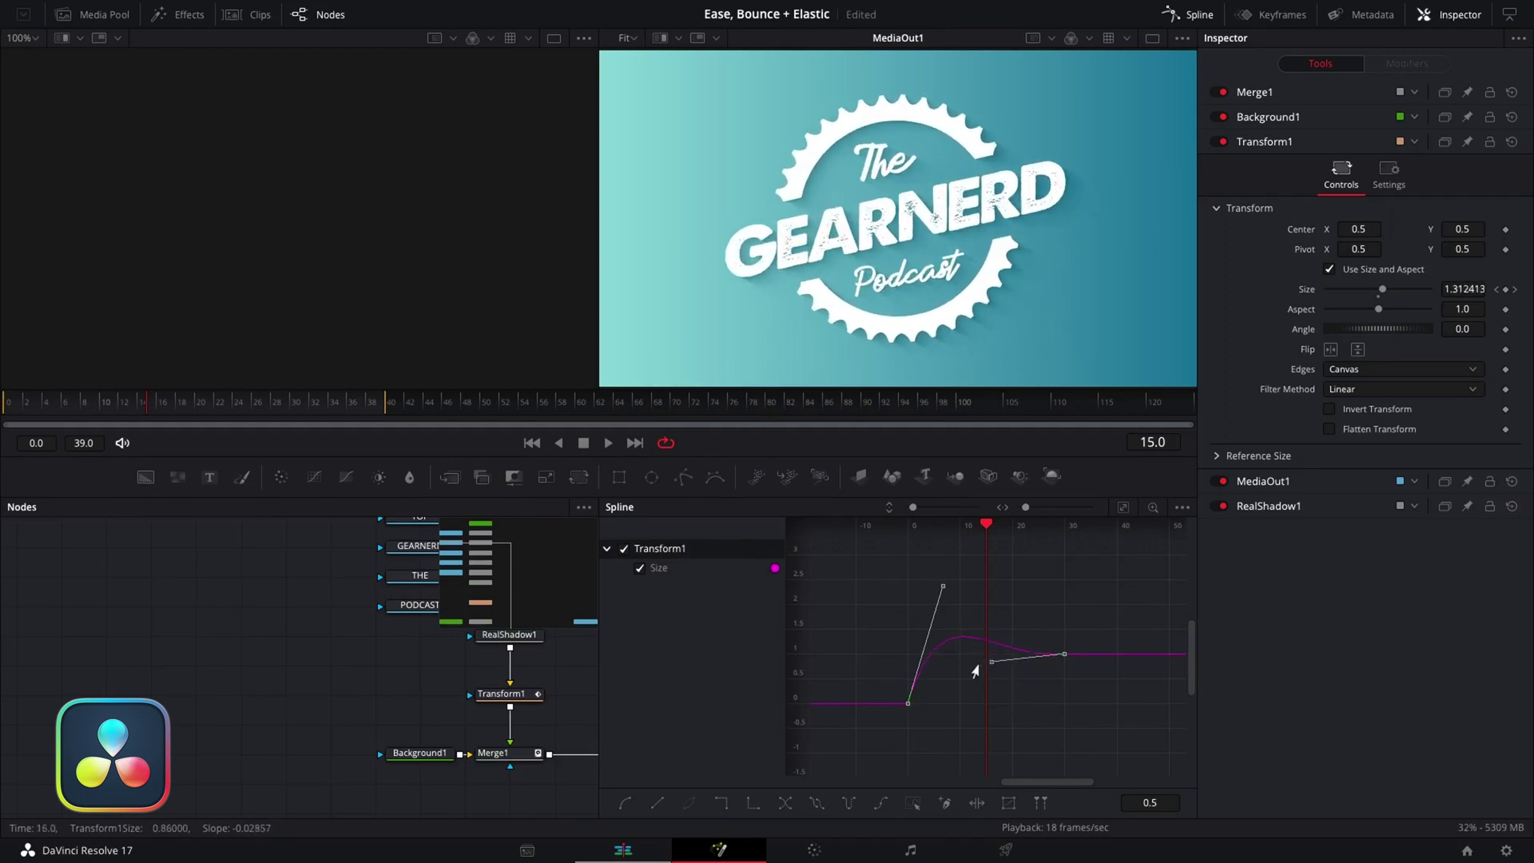
{"action": "mouse_move", "coordinate": [975, 671]}
{"action": "left_mouse_down"}
{"action": "mouse_move", "coordinate": [933, 686]}
{"action": "mouse_move", "coordinate": [947, 679]}
{"action": "left_mouse_up"}
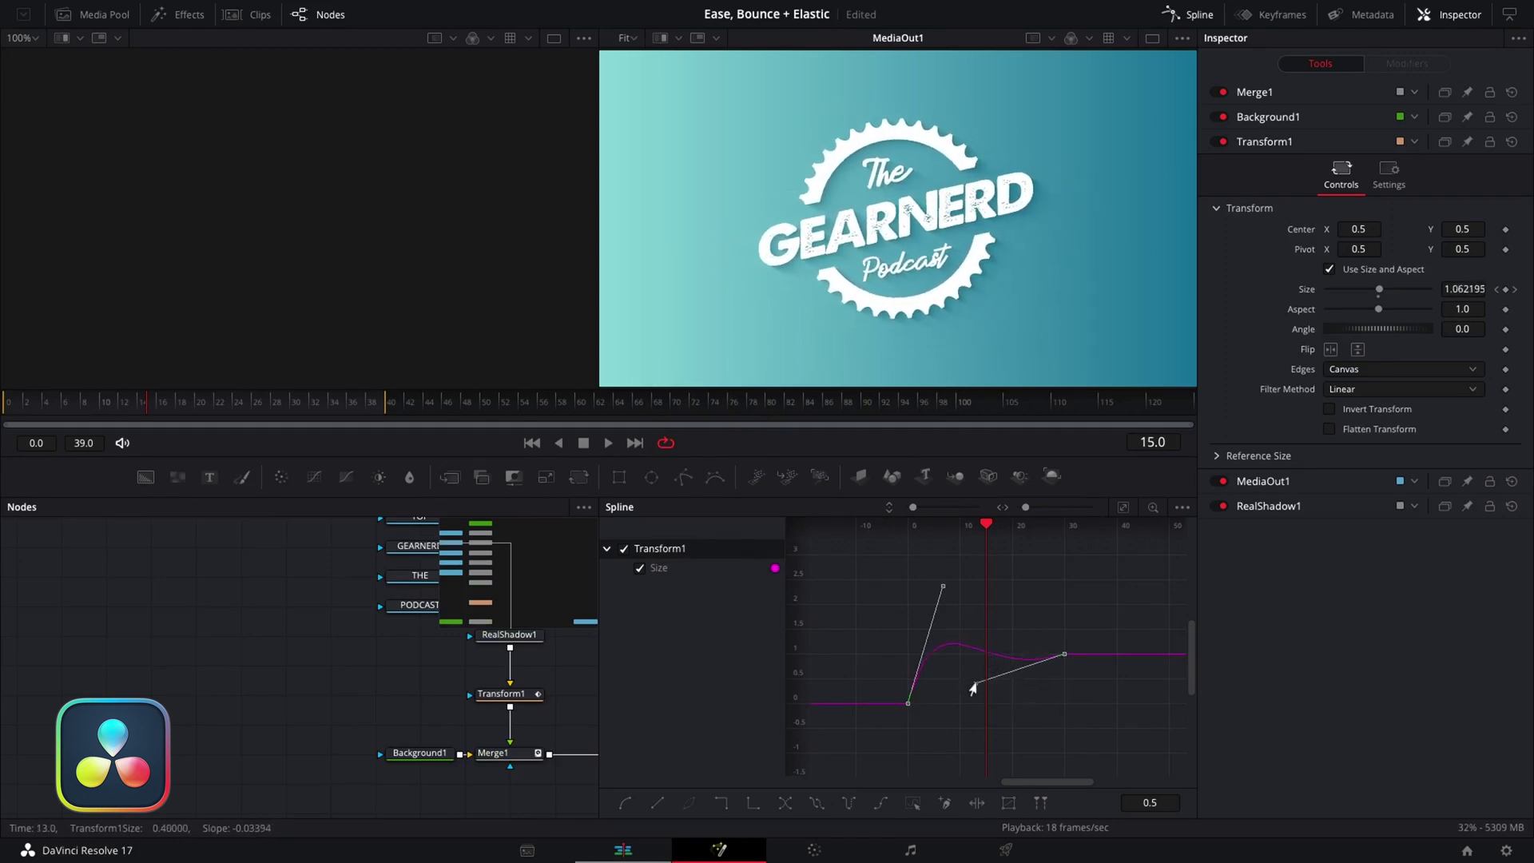
{"action": "left_click_drag", "start_coordinate": [933, 551], "coordinate": [903, 549]}
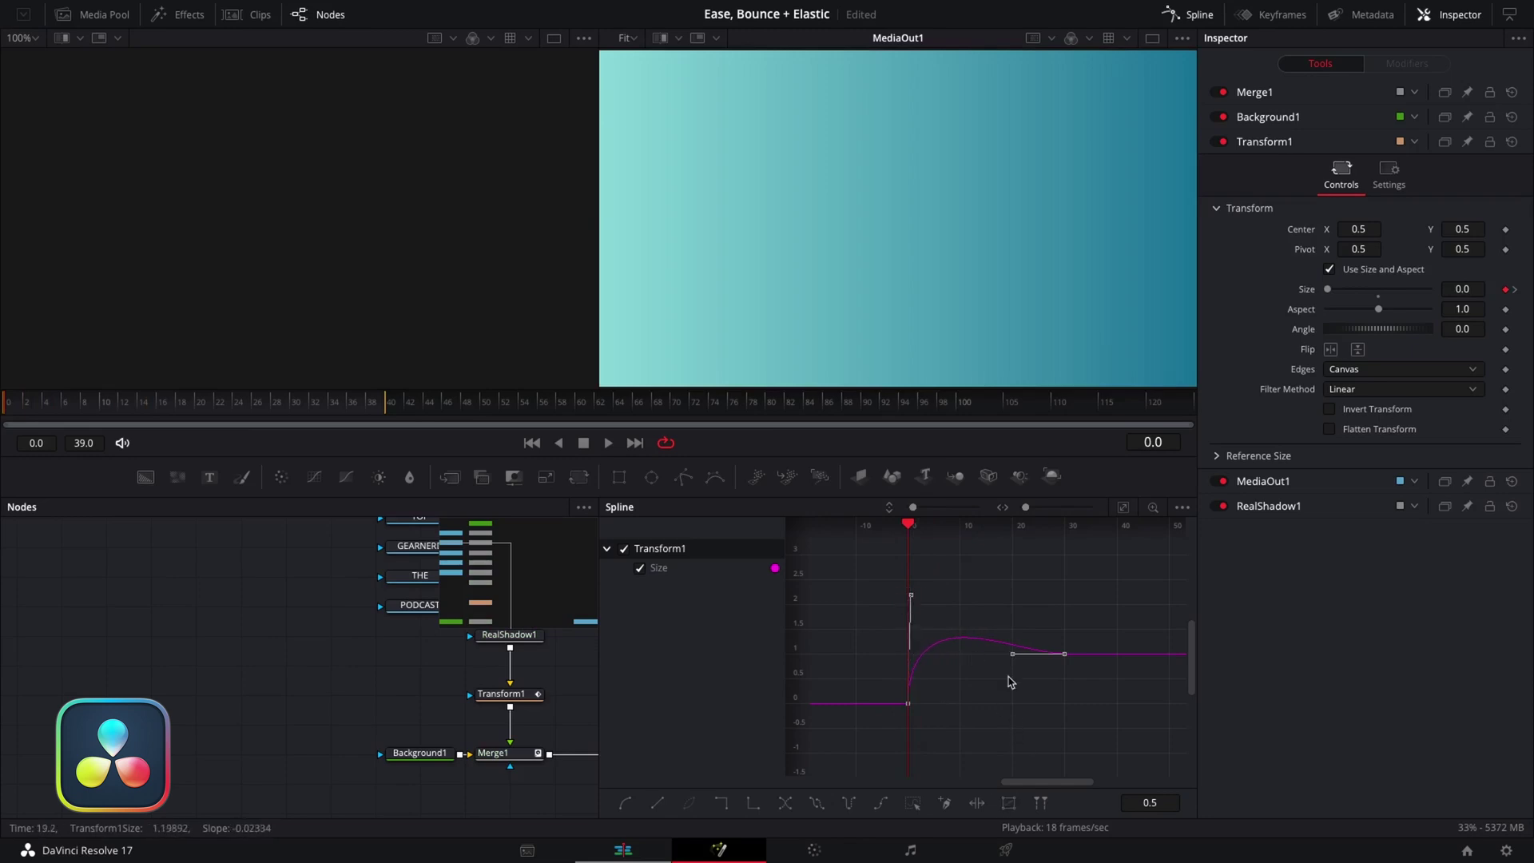
{"action": "key", "text": "space"}
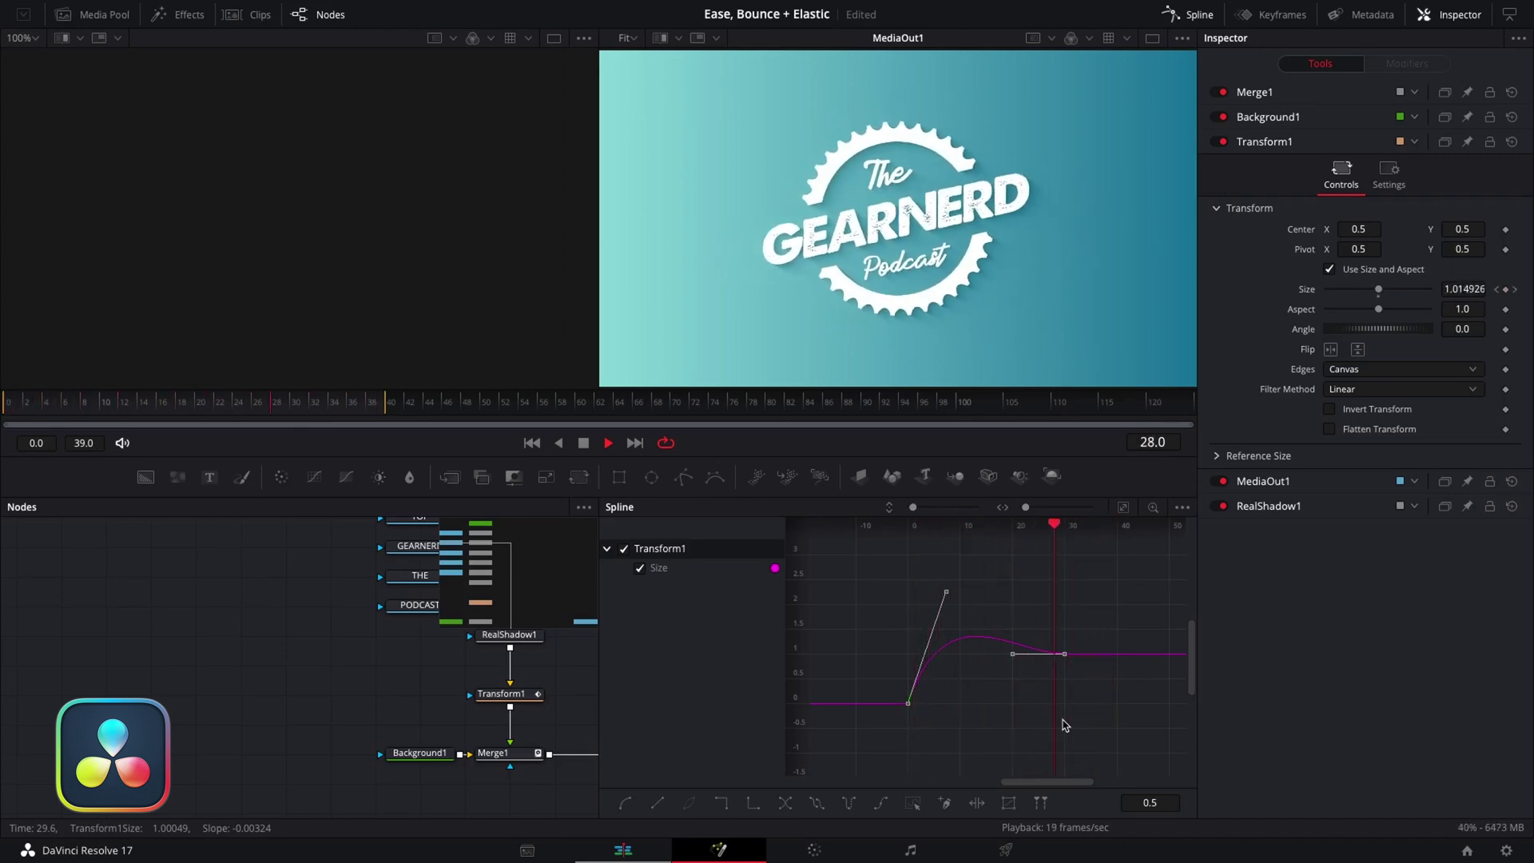
{"action": "key", "text": "space"}
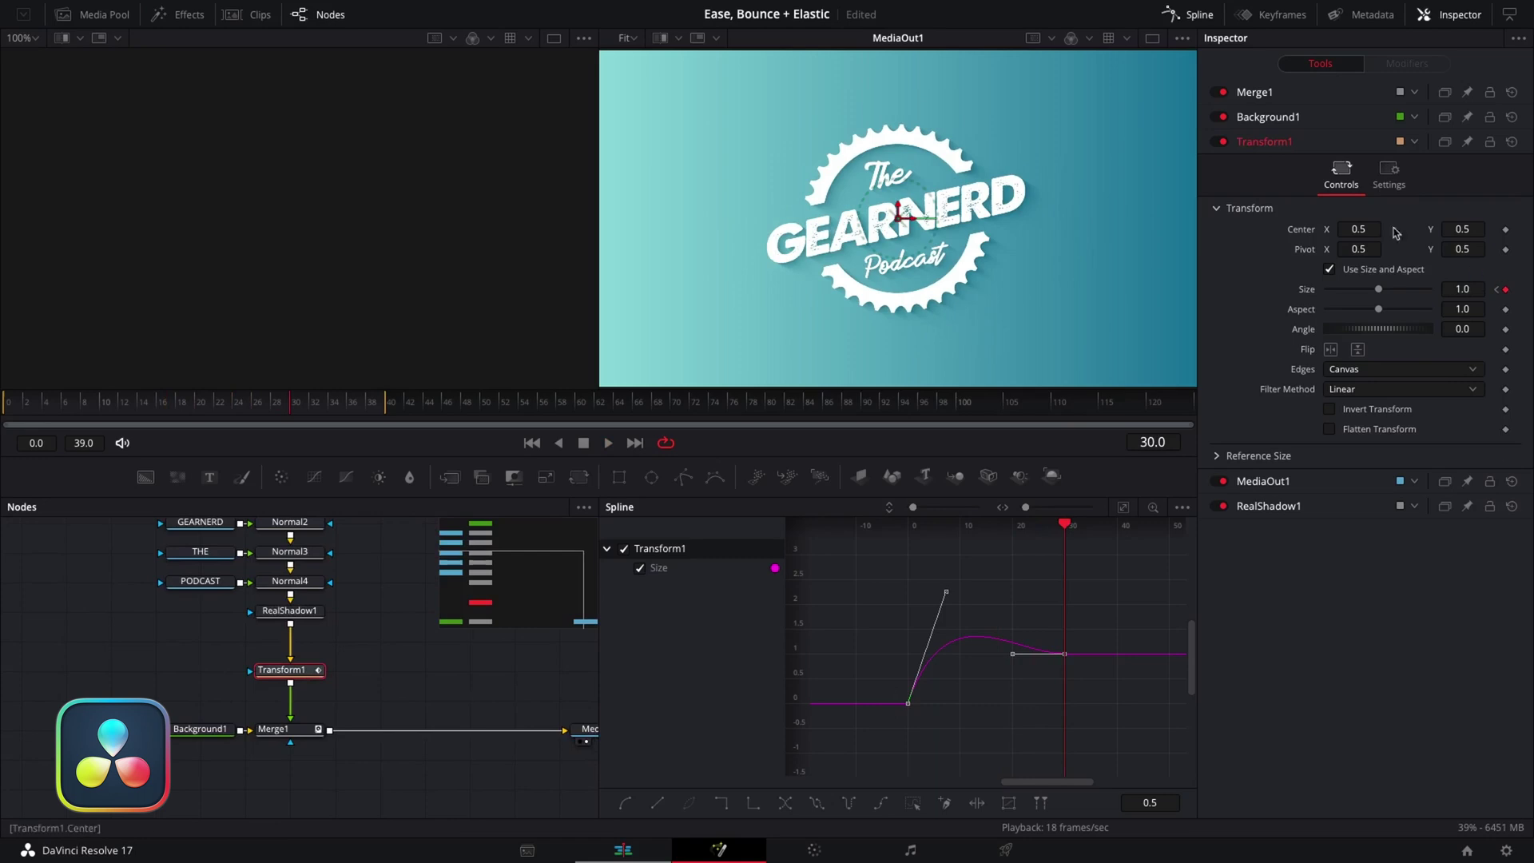
Enable Motion Blur in Transform1's Settings tab and play the blurred animation
{"action": "left_click", "coordinate": [1391, 185]}
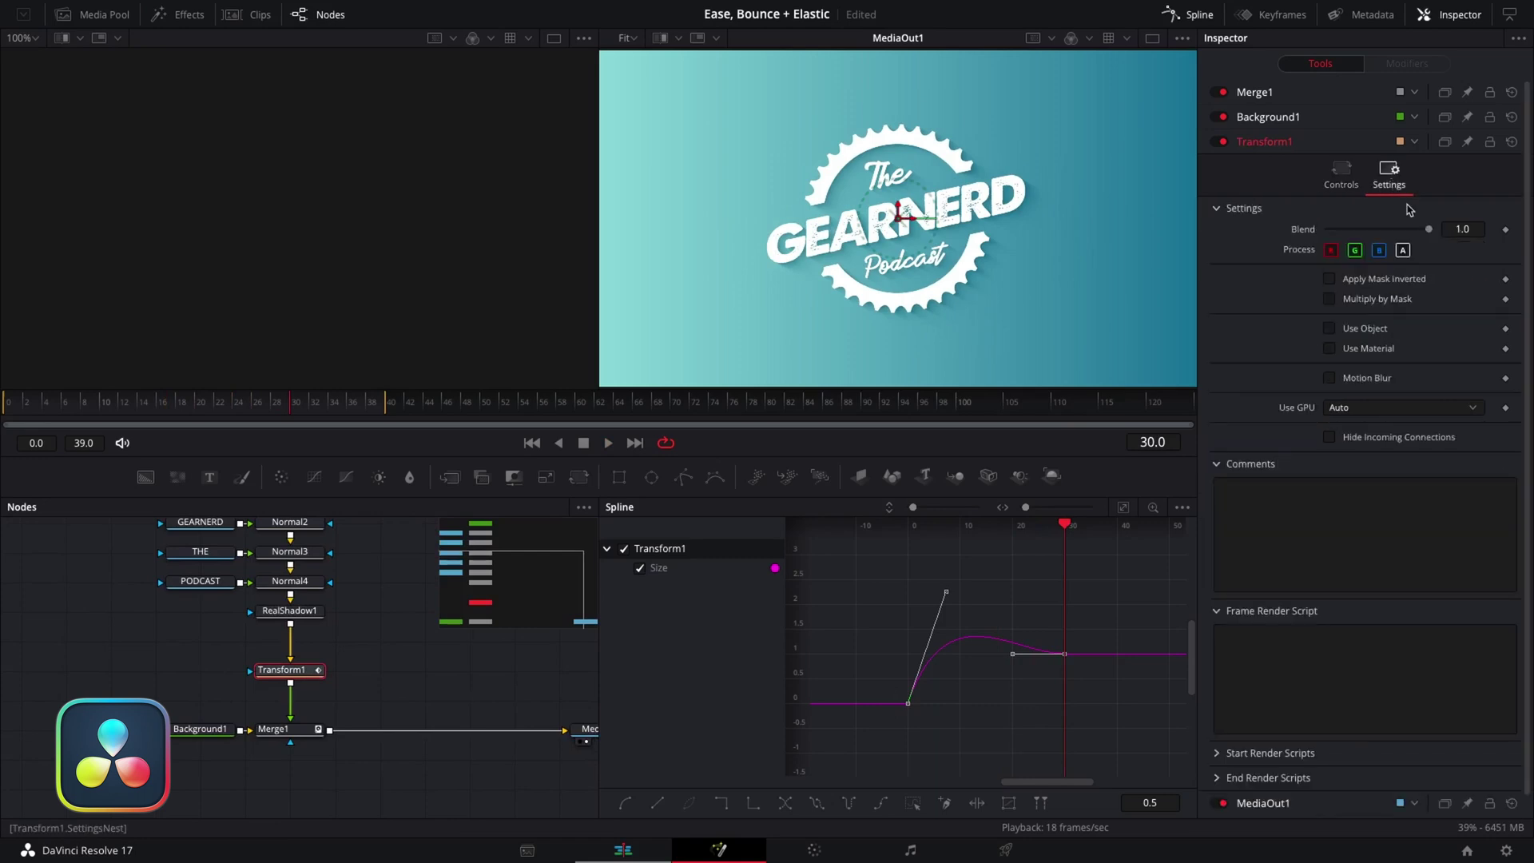
{"action": "left_click", "coordinate": [1329, 378]}
{"action": "key", "text": "space"}
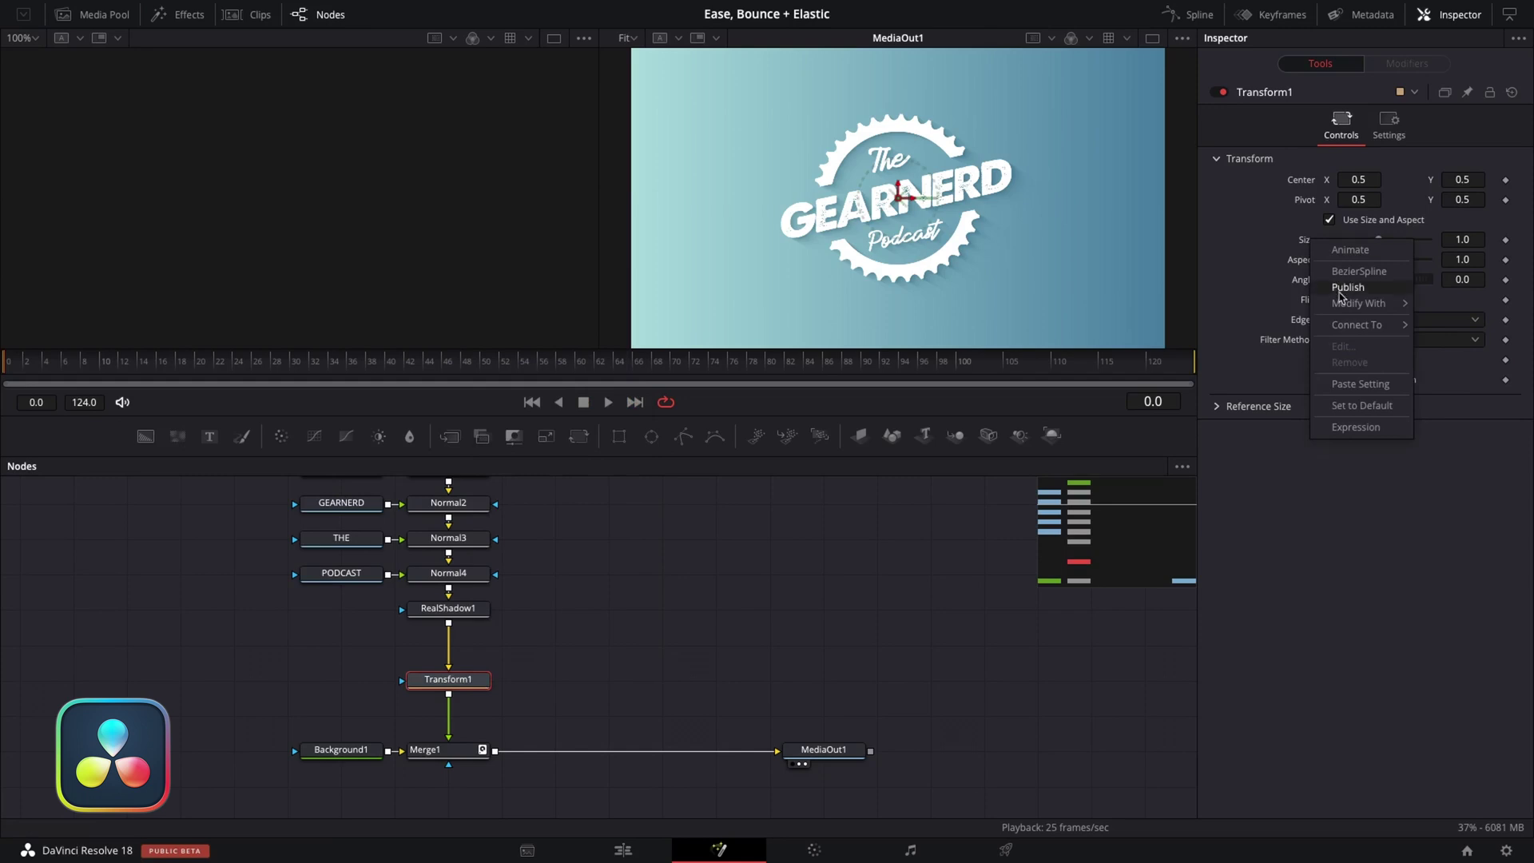
Drive Transform1's Size with an Anim Curves modifier and show its controls in the Modifiers tab
{"action": "mouse_move", "coordinate": [1342, 304]}
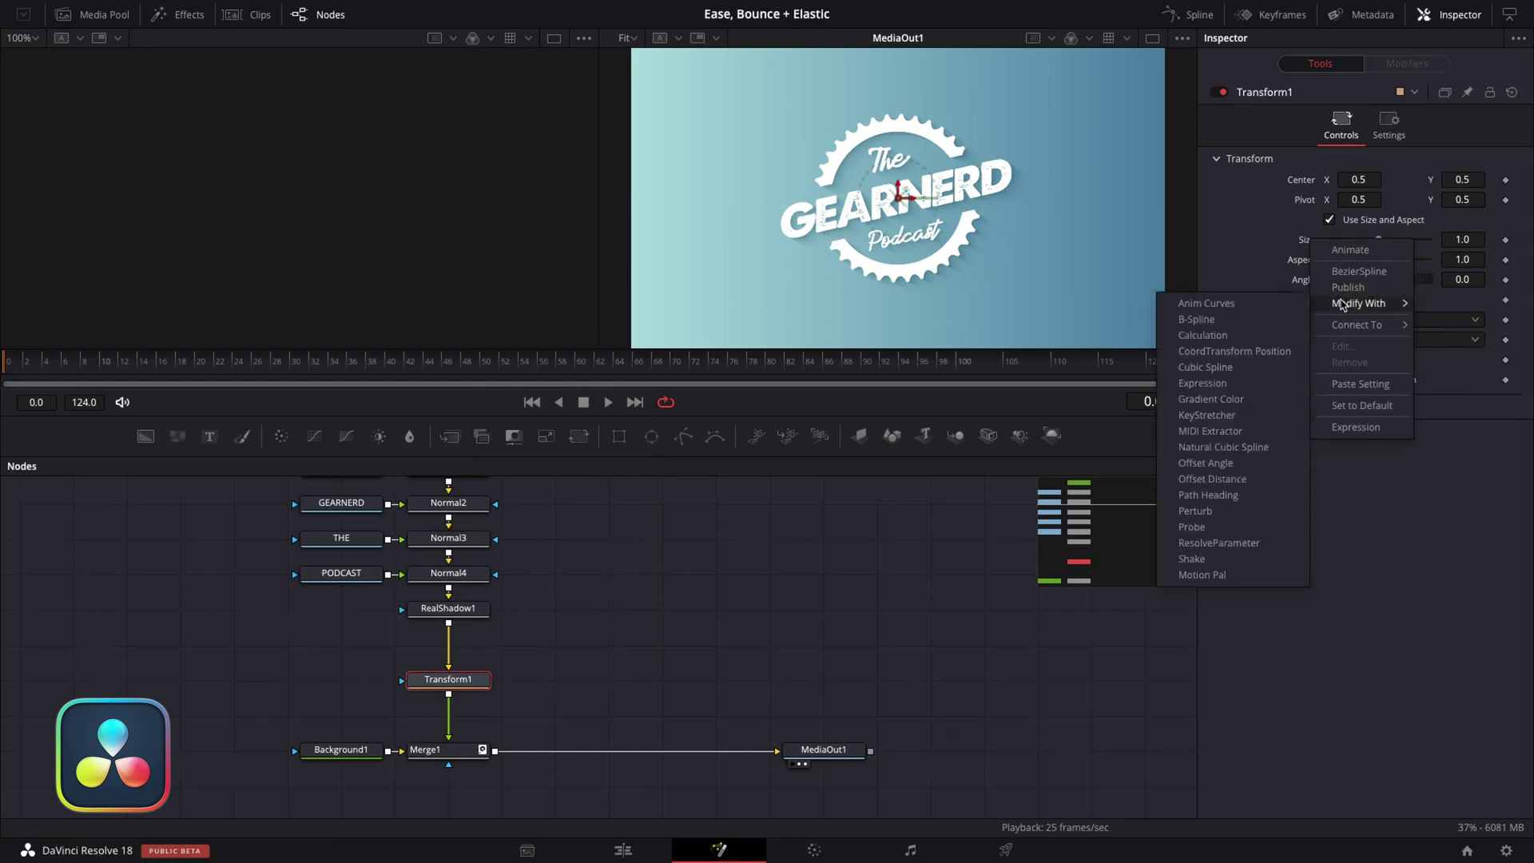
{"action": "left_click", "coordinate": [1229, 304]}
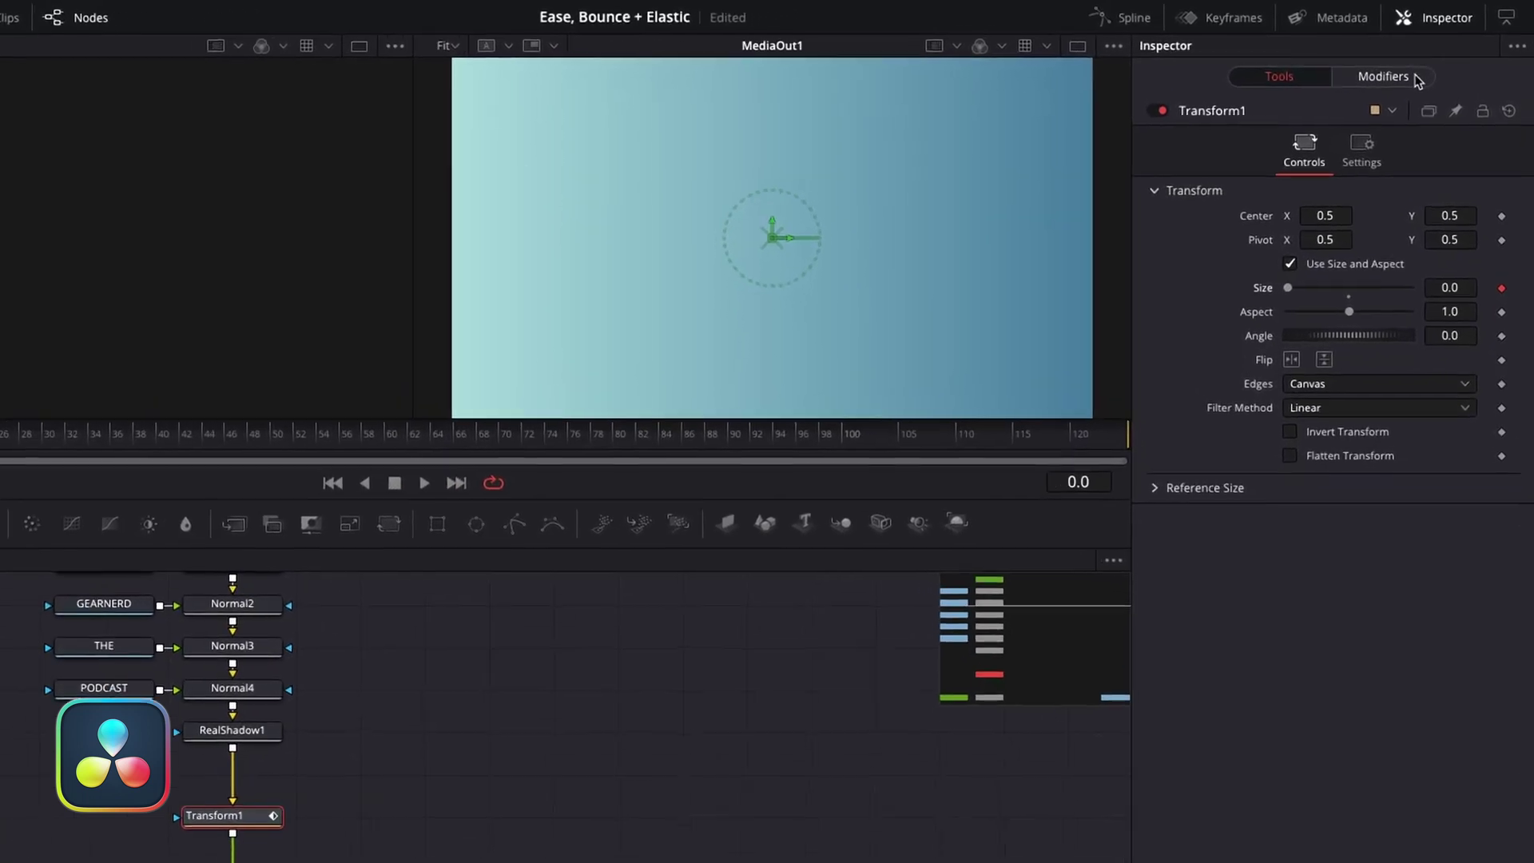
{"action": "left_click", "coordinate": [1384, 92]}
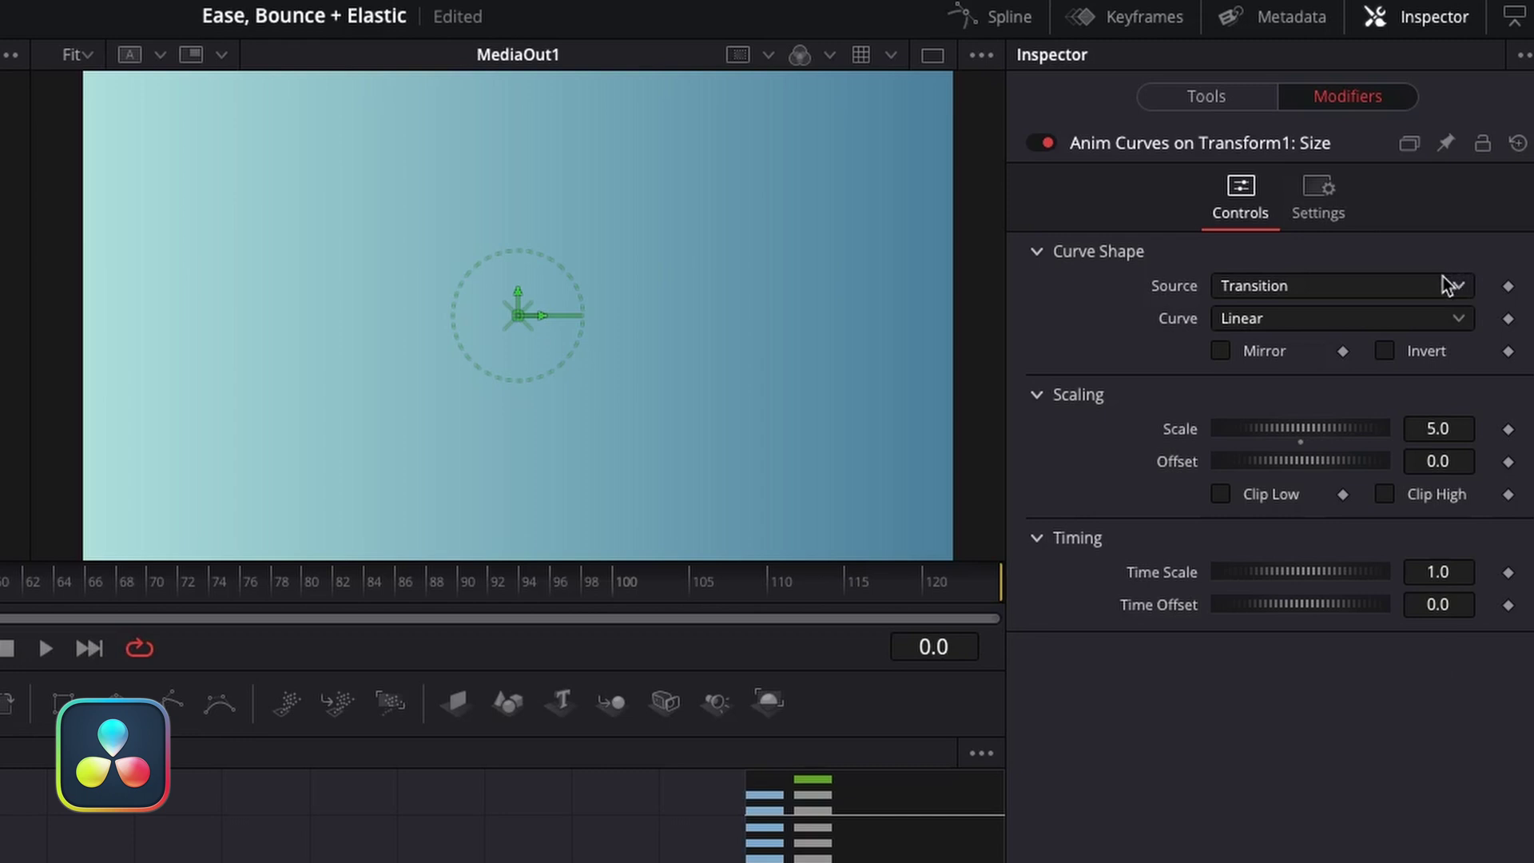
Set the Anim Curves modifier to an Easing curve with Elastic out and Time Scale 4.0
{"action": "left_click", "coordinate": [1434, 319]}
{"action": "left_click", "coordinate": [1379, 387]}
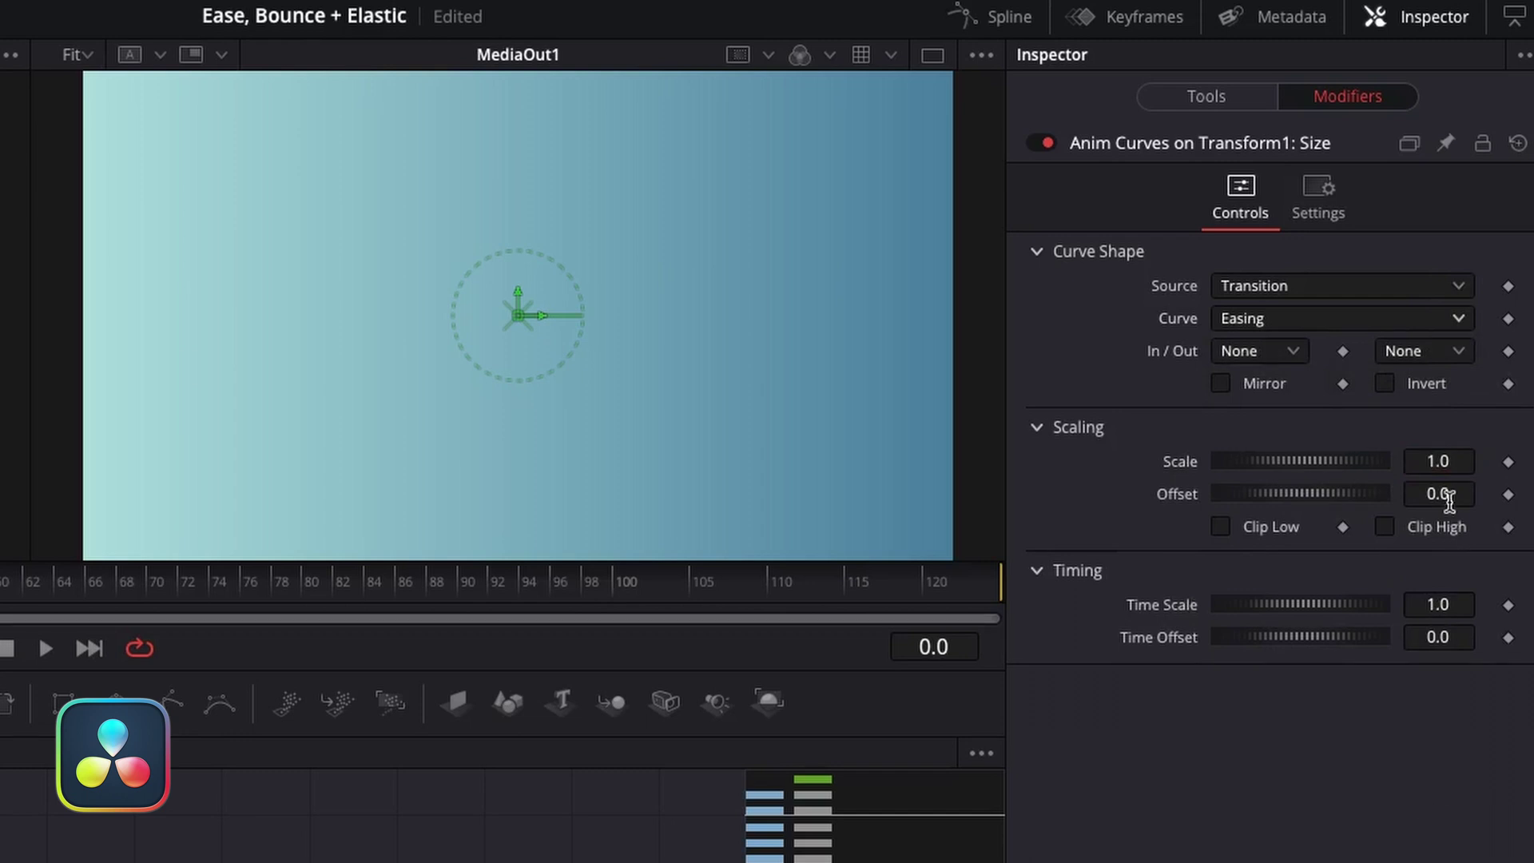
{"action": "left_click", "coordinate": [1428, 356]}
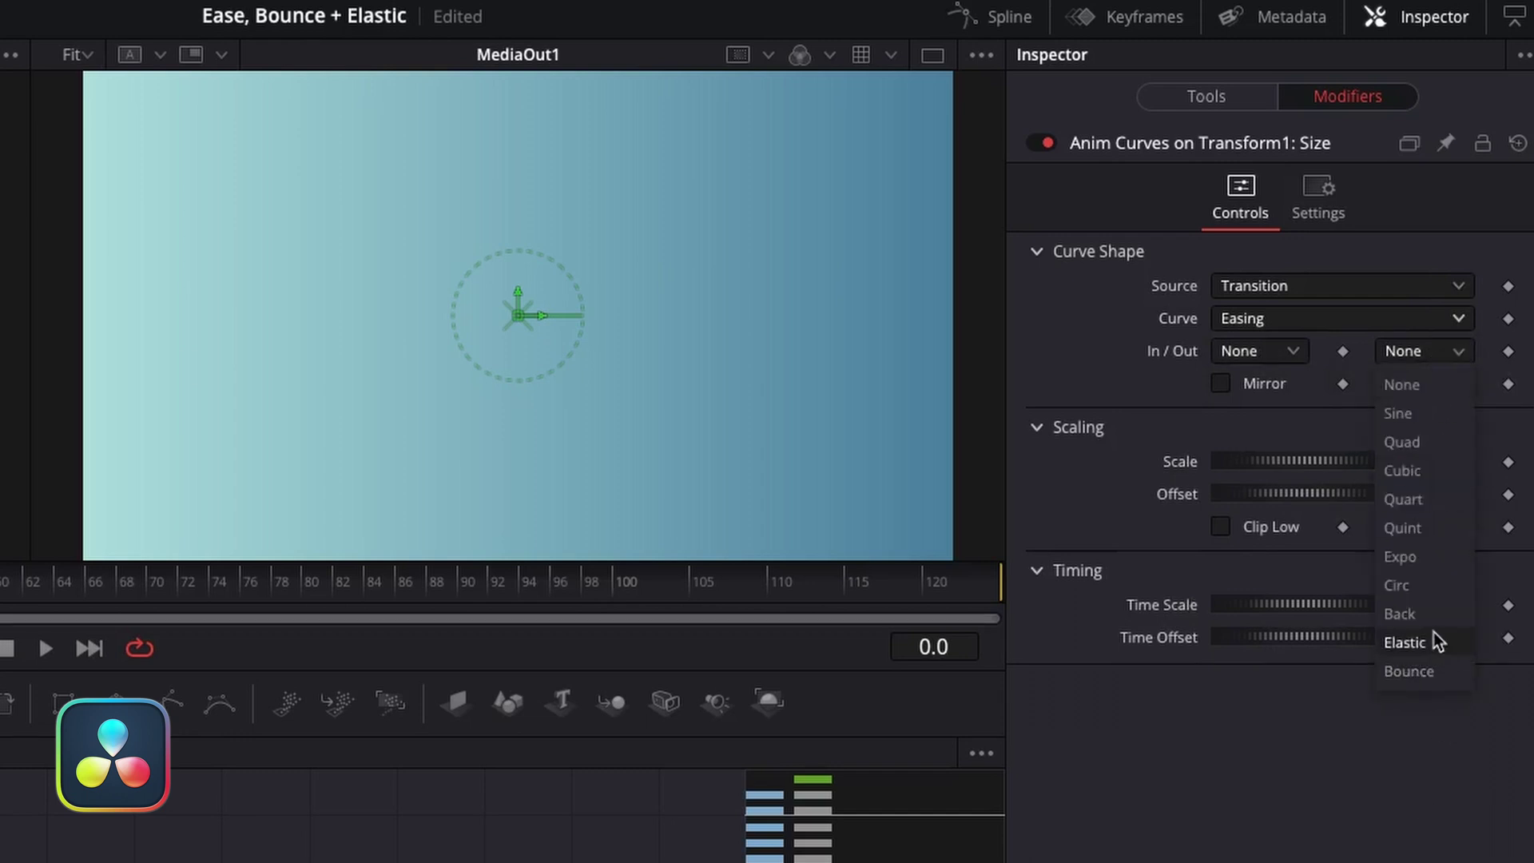
{"action": "left_click", "coordinate": [1406, 642]}
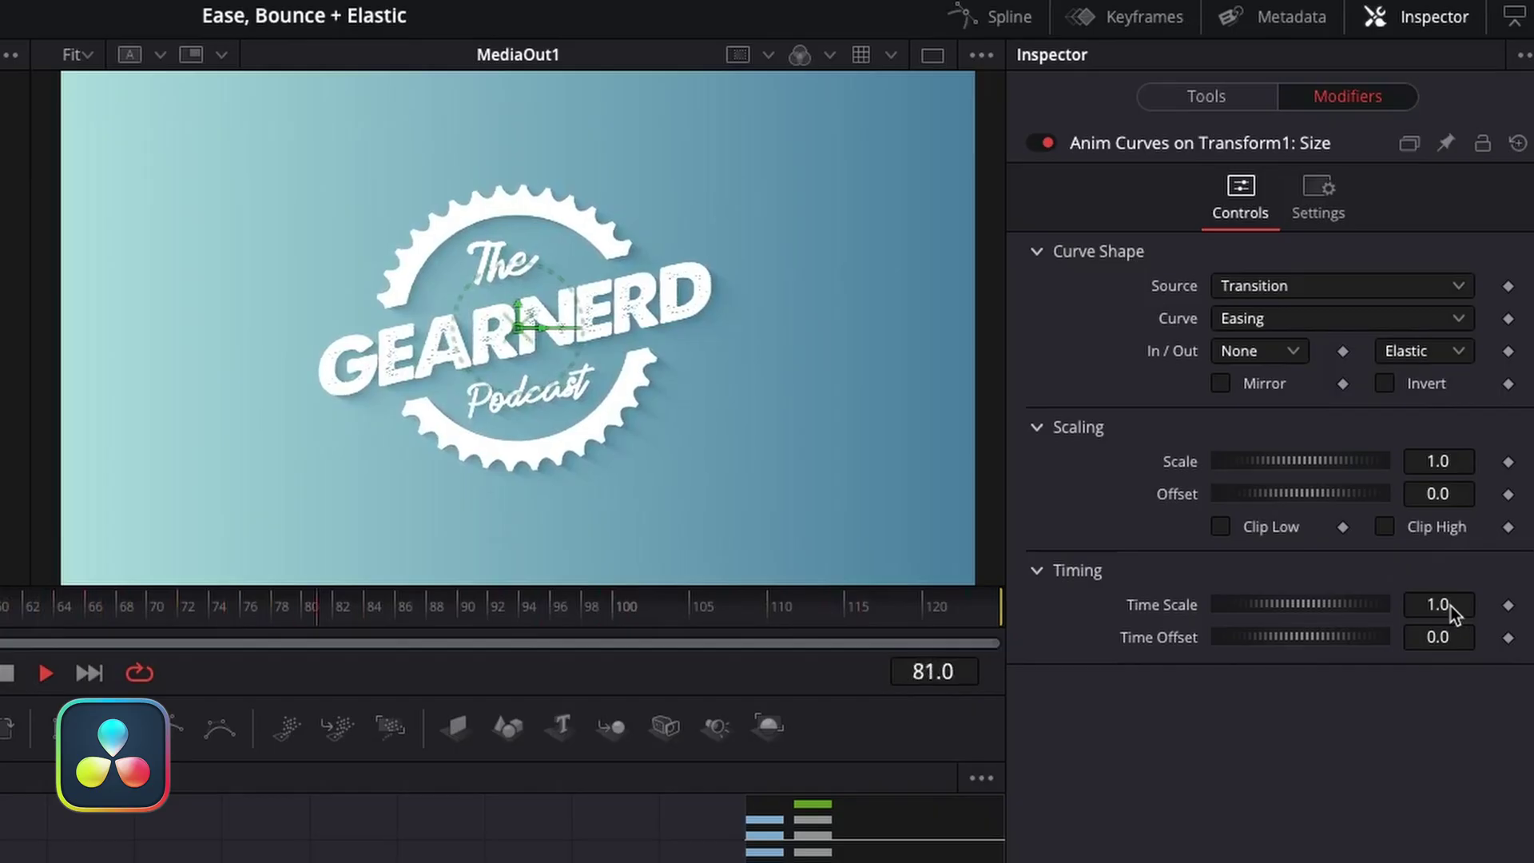
{"action": "left_click", "coordinate": [1449, 605]}
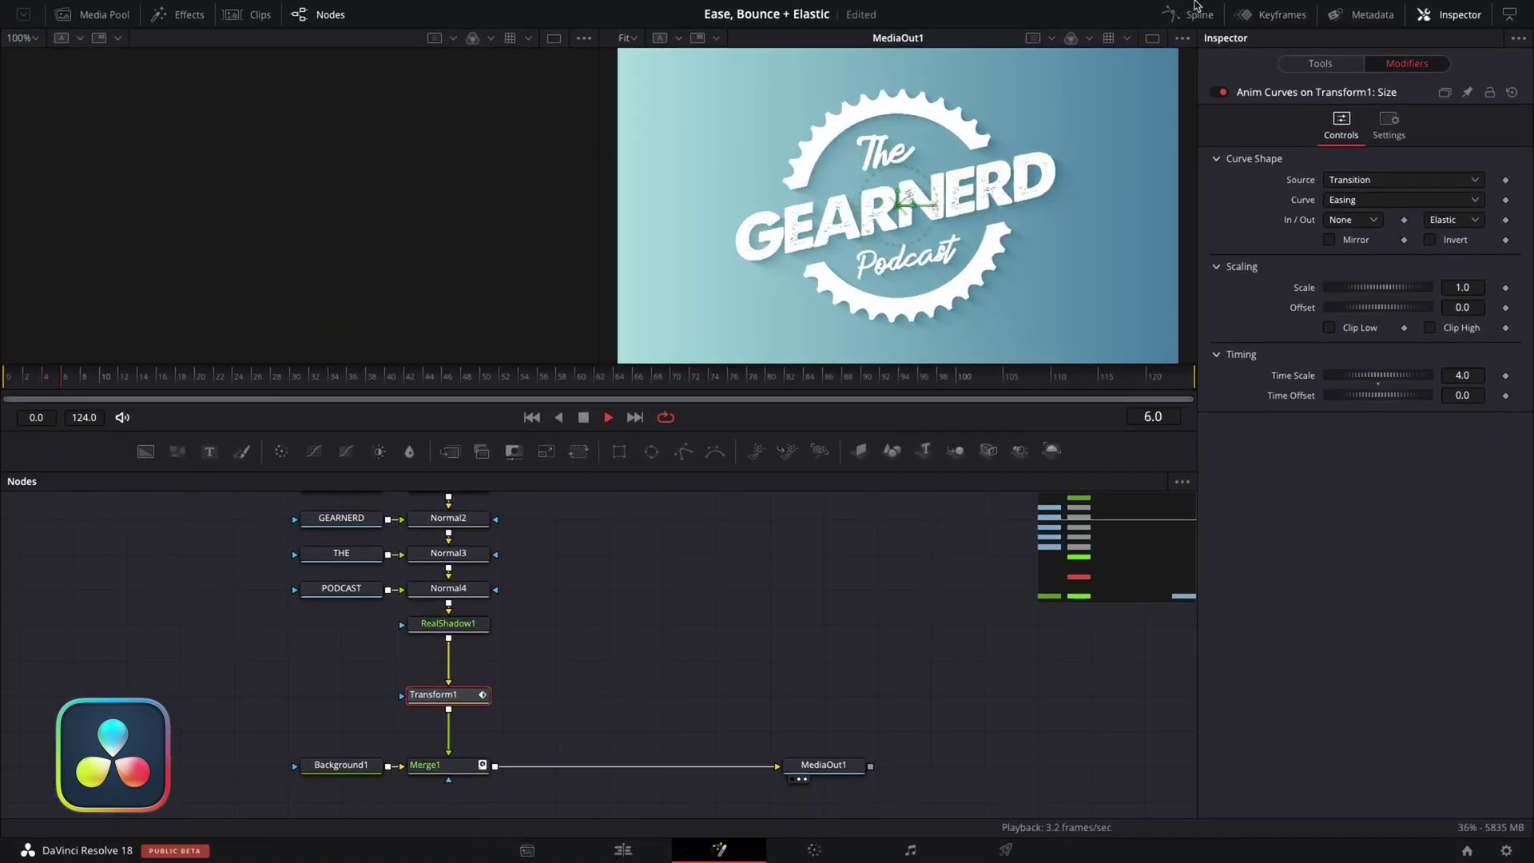
Show the elastic Size curve in the Spline panel and raise Time Offset to 0.101
{"action": "left_click", "coordinate": [1172, 15]}
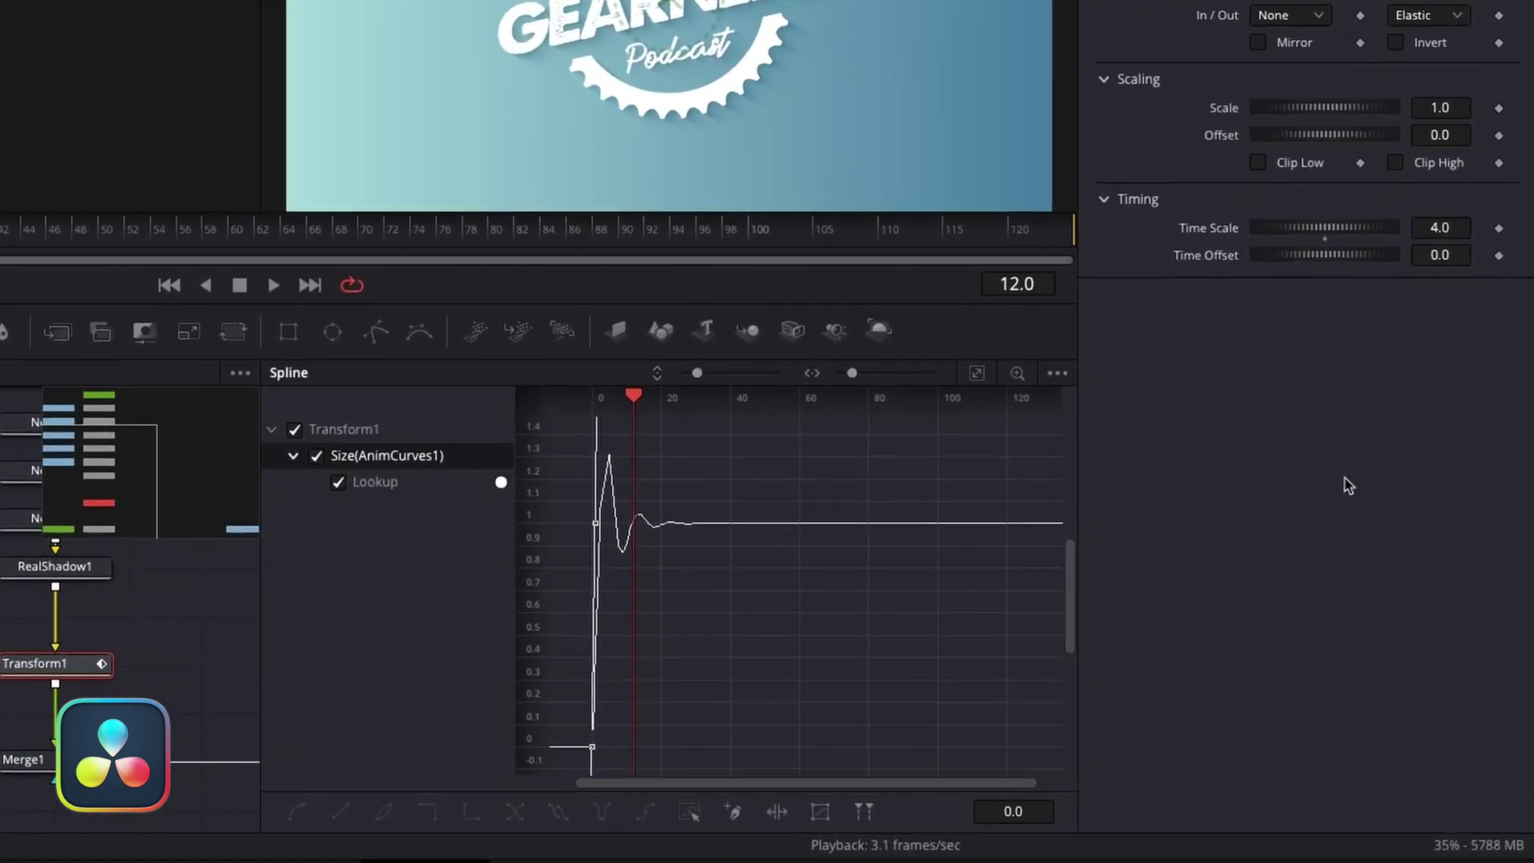
{"action": "mouse_move", "coordinate": [1258, 174]}
{"action": "left_mouse_down"}
{"action": "mouse_move", "coordinate": [1287, 184]}
{"action": "mouse_move", "coordinate": [1267, 188]}
{"action": "left_mouse_up"}
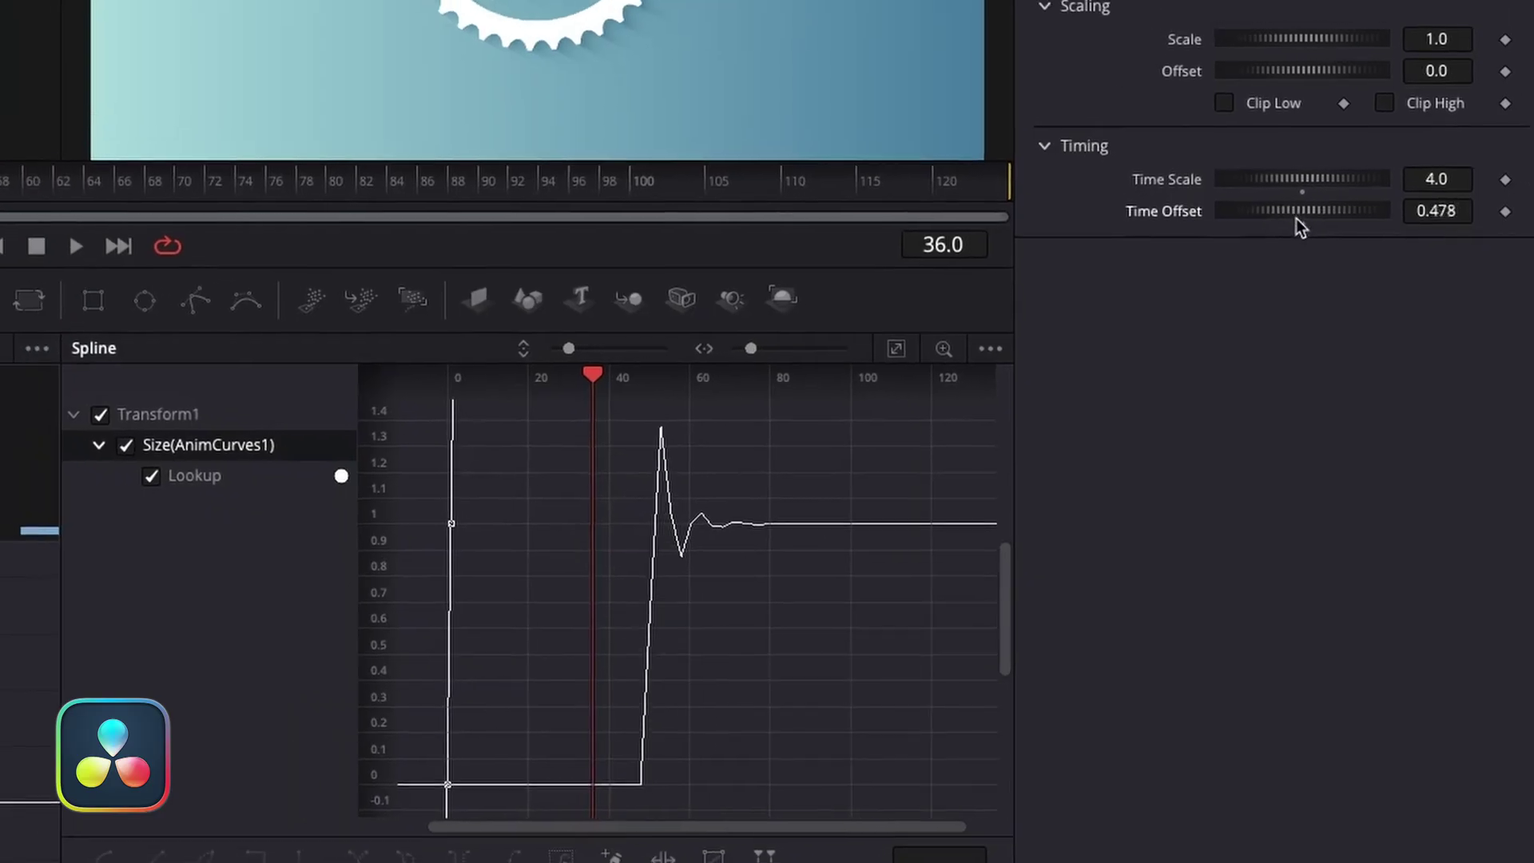
Drag the Anim Curves Time Offset down and fine-tune it to 0.304
{"action": "left_click_drag", "start_coordinate": [1296, 218], "coordinate": [1284, 226]}
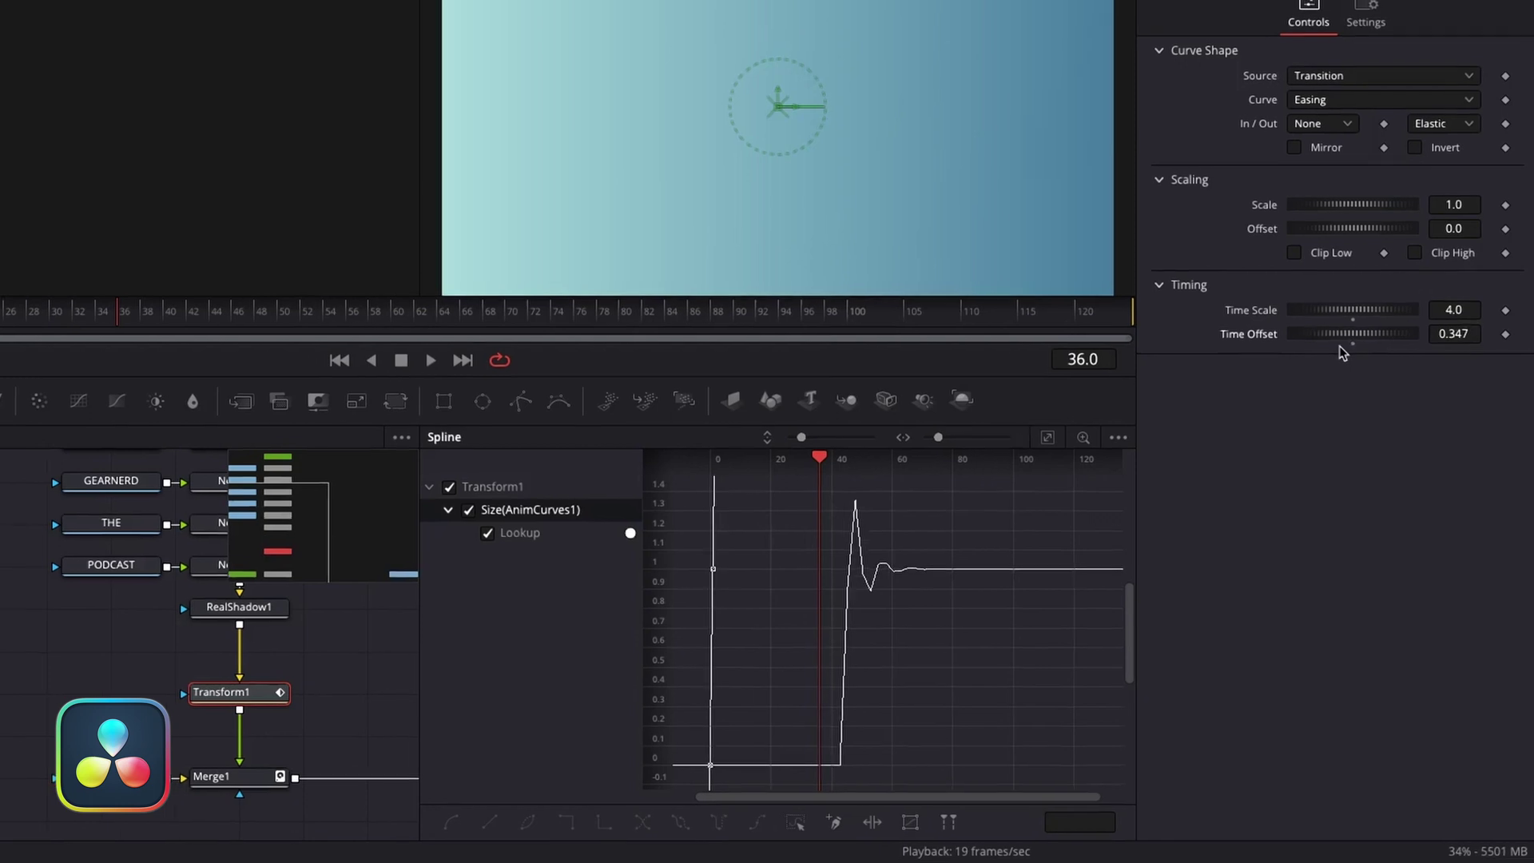
{"action": "left_click_drag", "start_coordinate": [1342, 351], "coordinate": [1338, 353]}
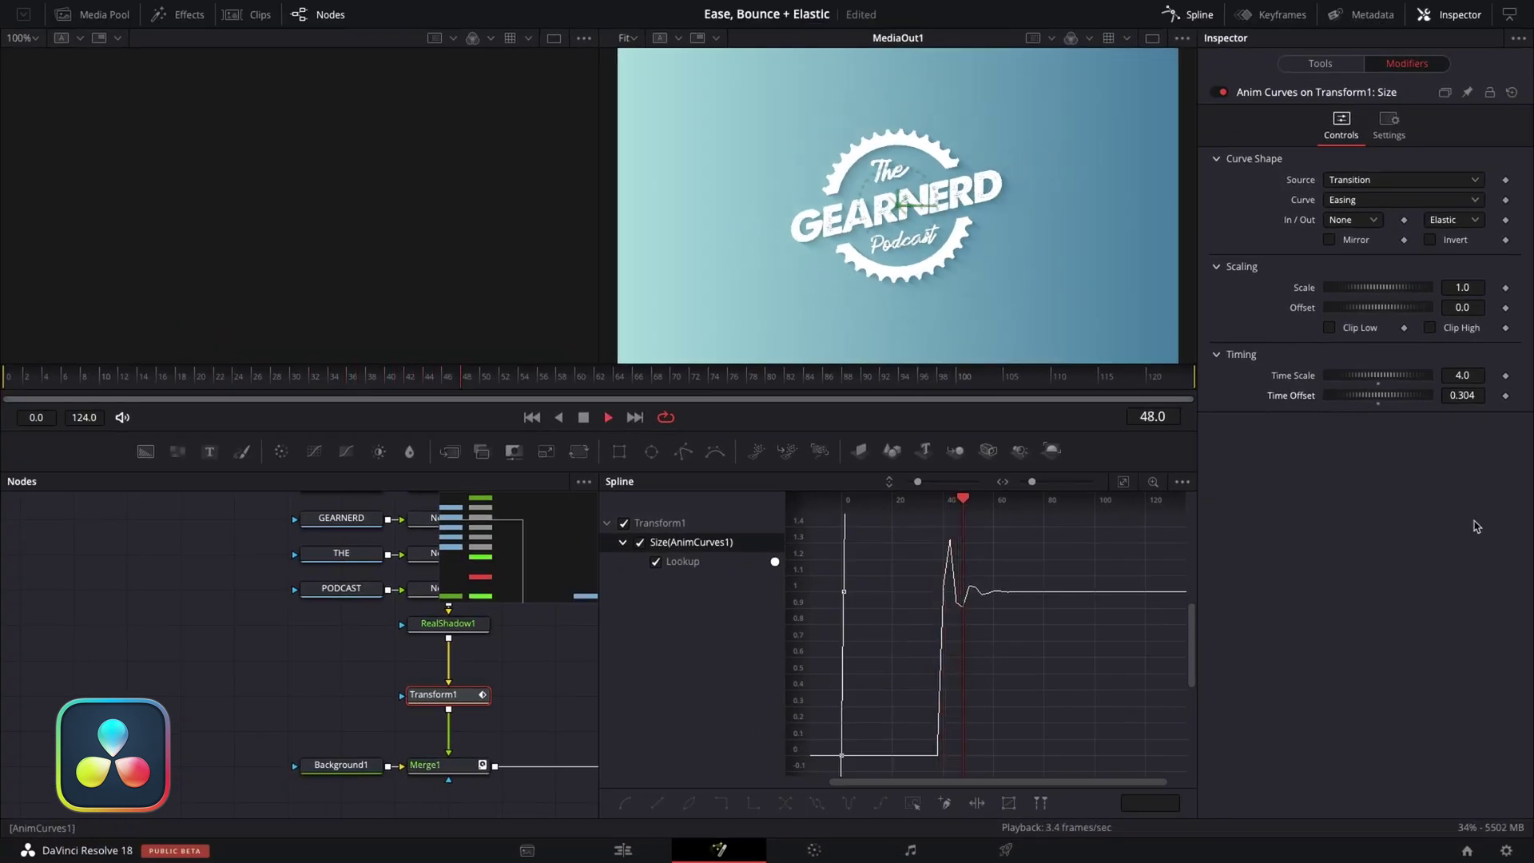
Set the Anim Curves Scaling Offset and Scale to 0.5, then step back and replay the animation
{"action": "left_click", "coordinate": [1461, 306]}
{"action": "type", "text": "0.5"}
{"action": "key", "text": "Tab"}
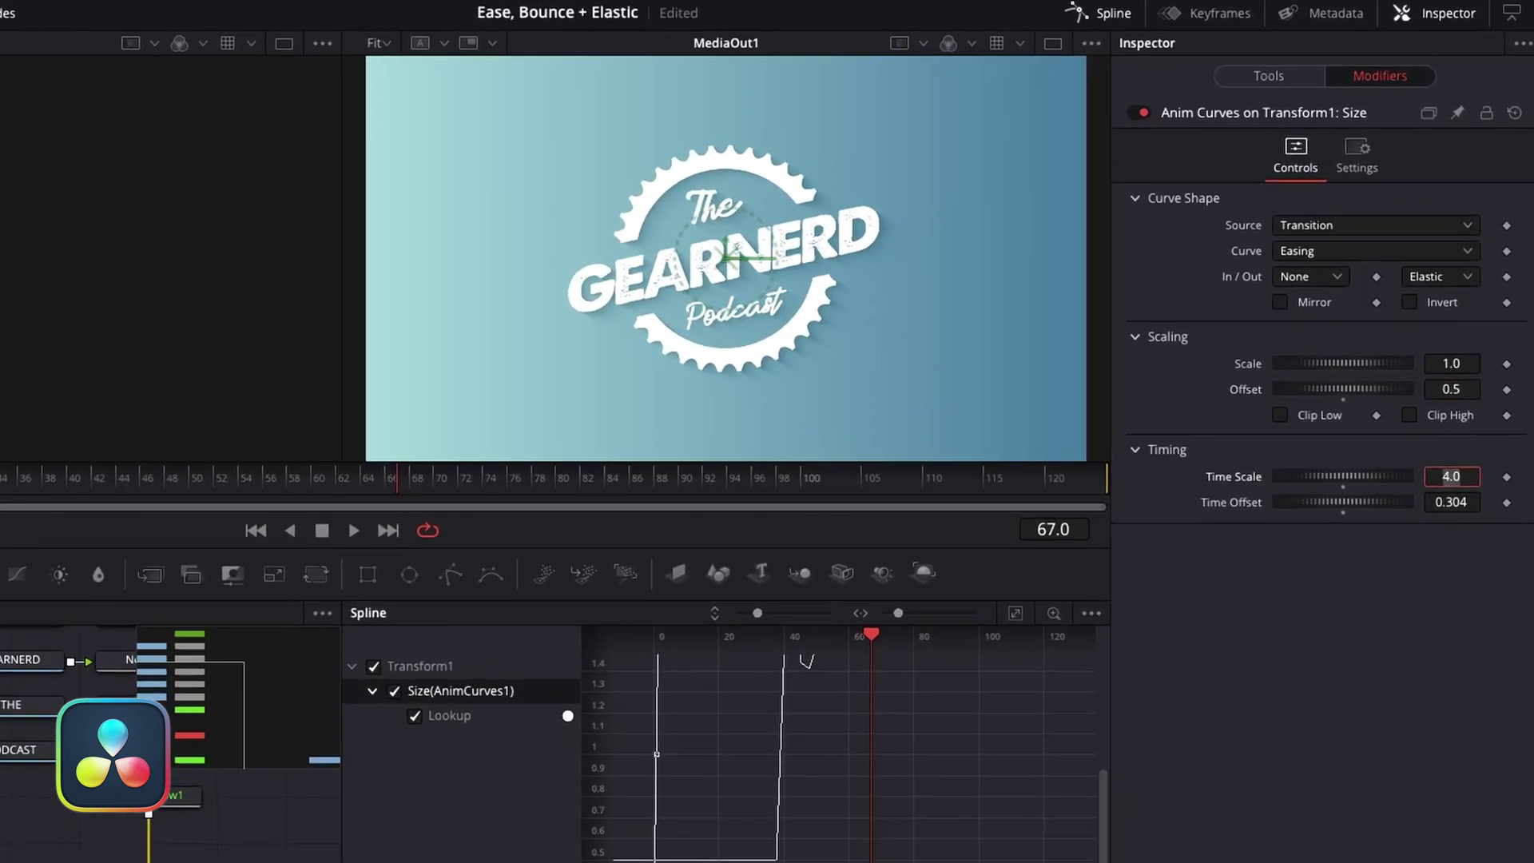
{"action": "left_click", "coordinate": [876, 768]}
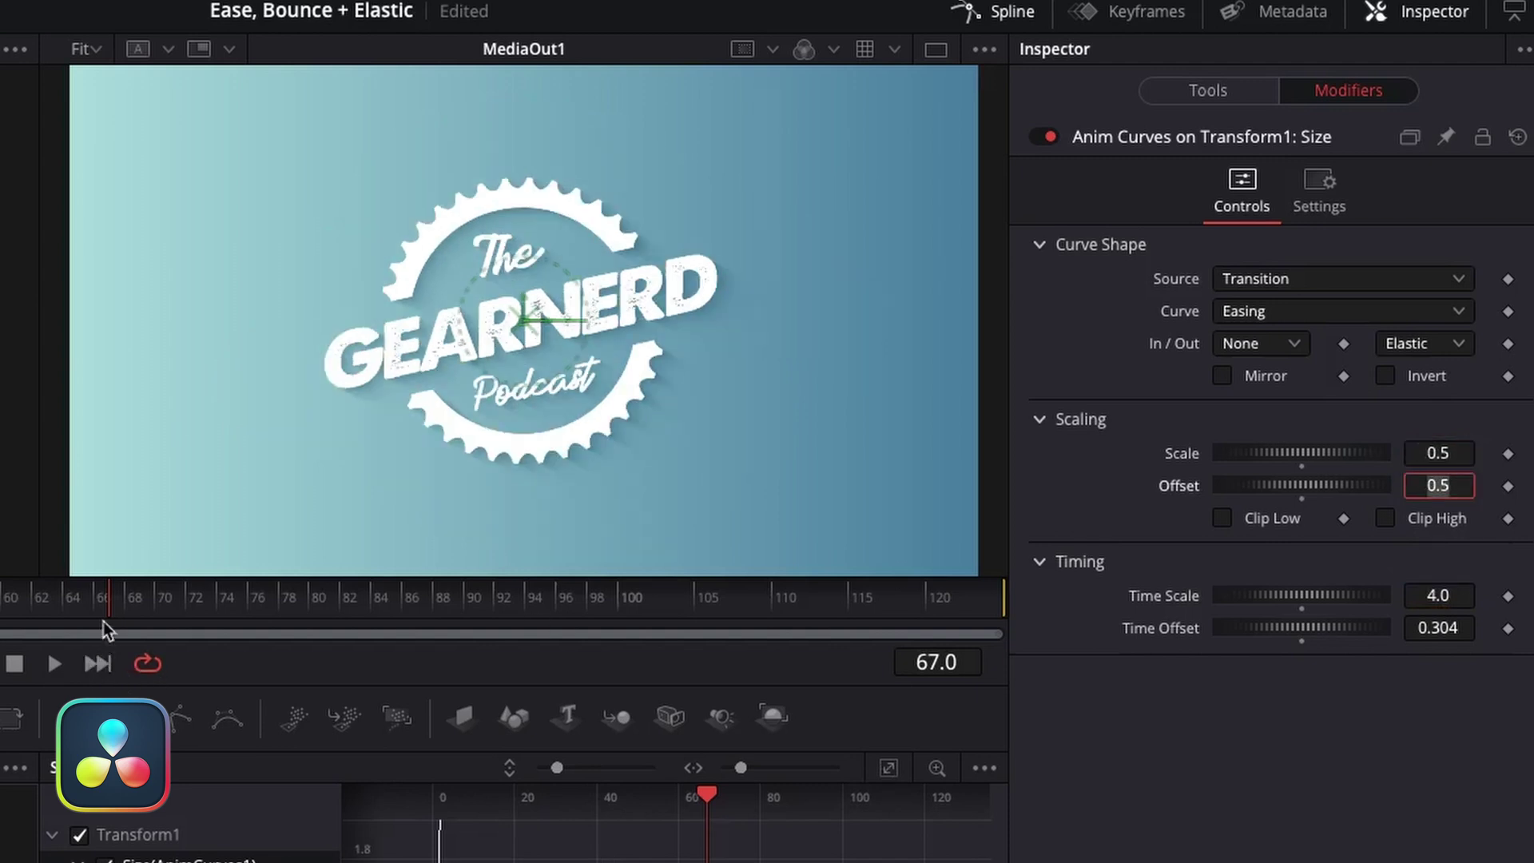
{"action": "key", "text": "shift+Left"}
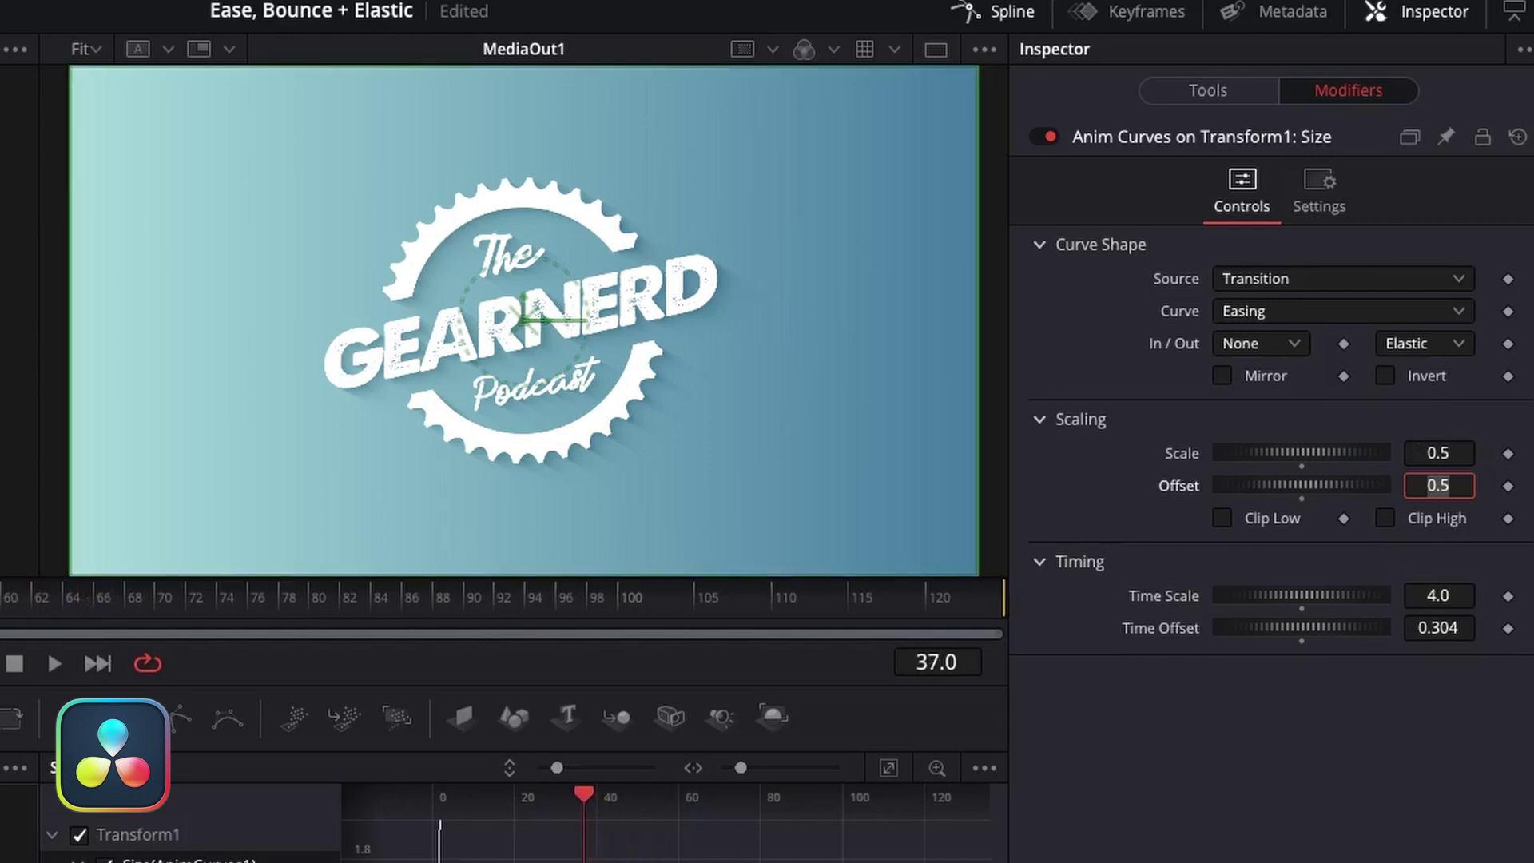
{"action": "left_click", "coordinate": [53, 661]}
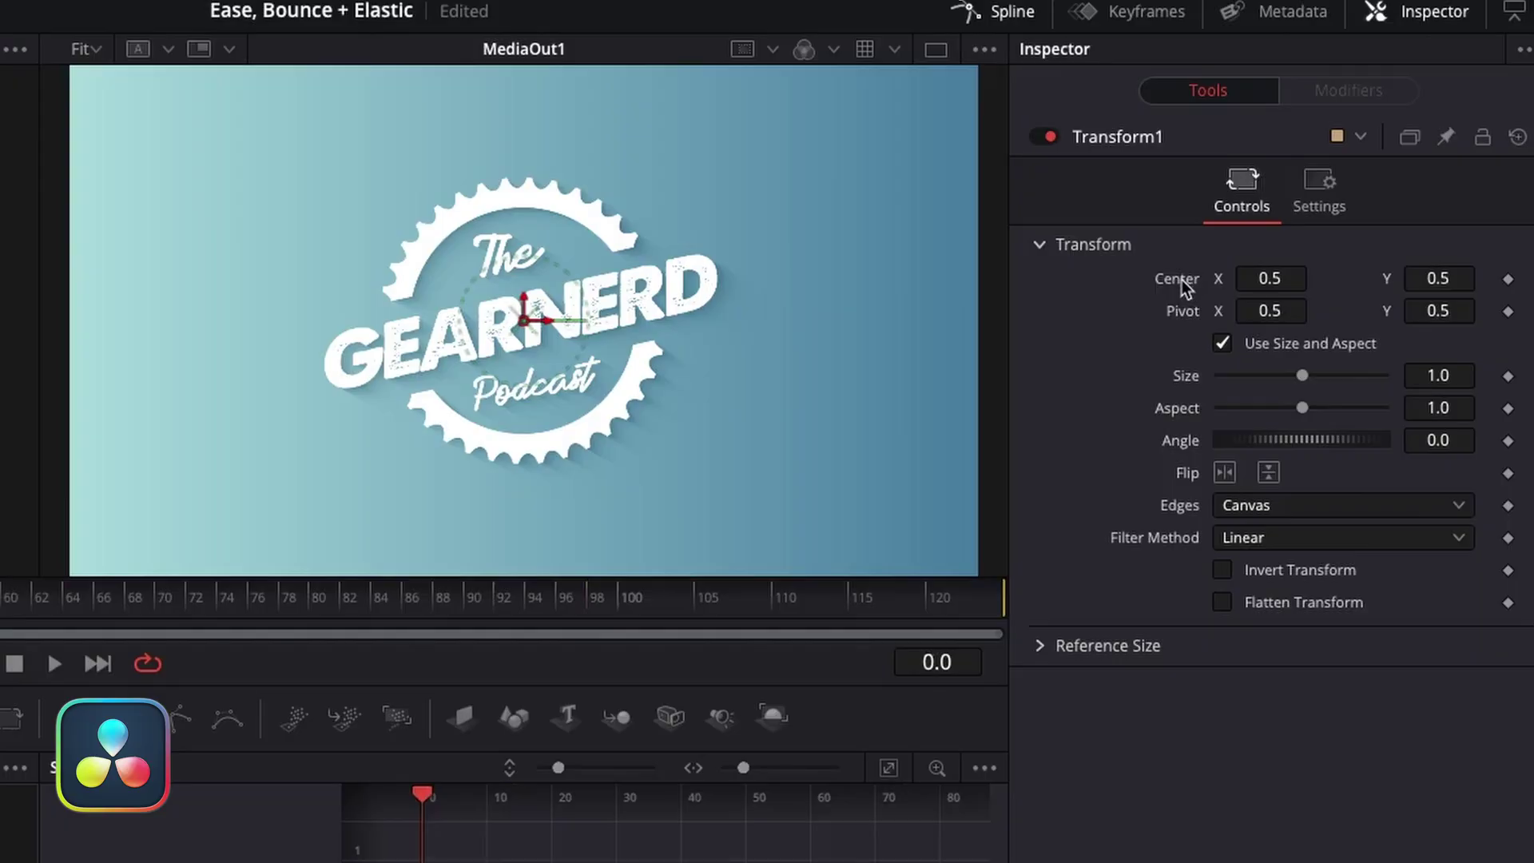
Drive Transform1's Center with an XYPath1 modifier, giving separate X and Y values of 0.5
{"action": "right_click", "coordinate": [1182, 280]}
{"action": "mouse_move", "coordinate": [1258, 388]}
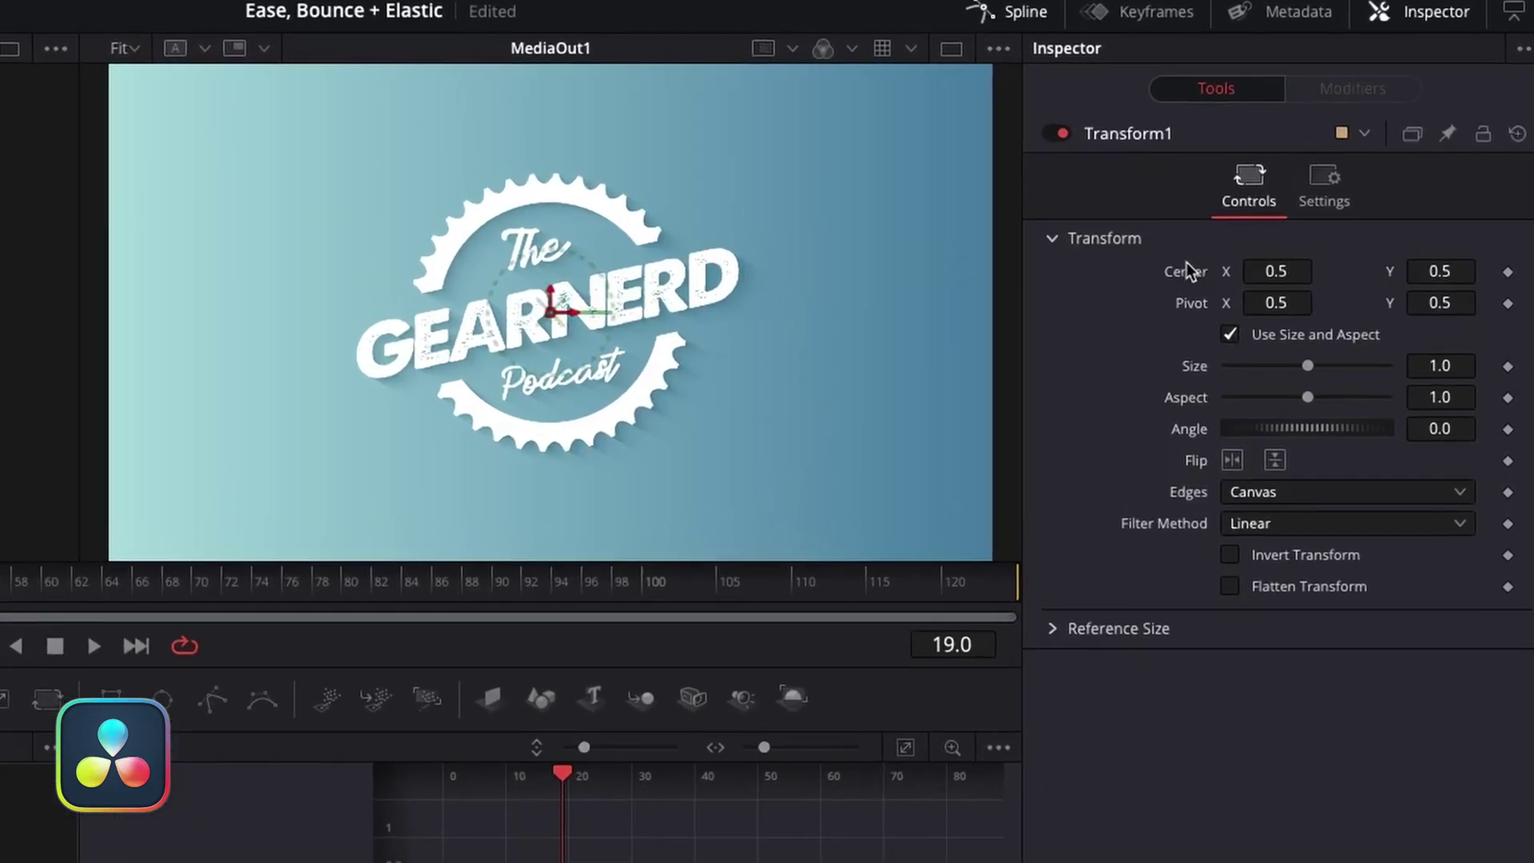
{"action": "right_click", "coordinate": [1150, 226]}
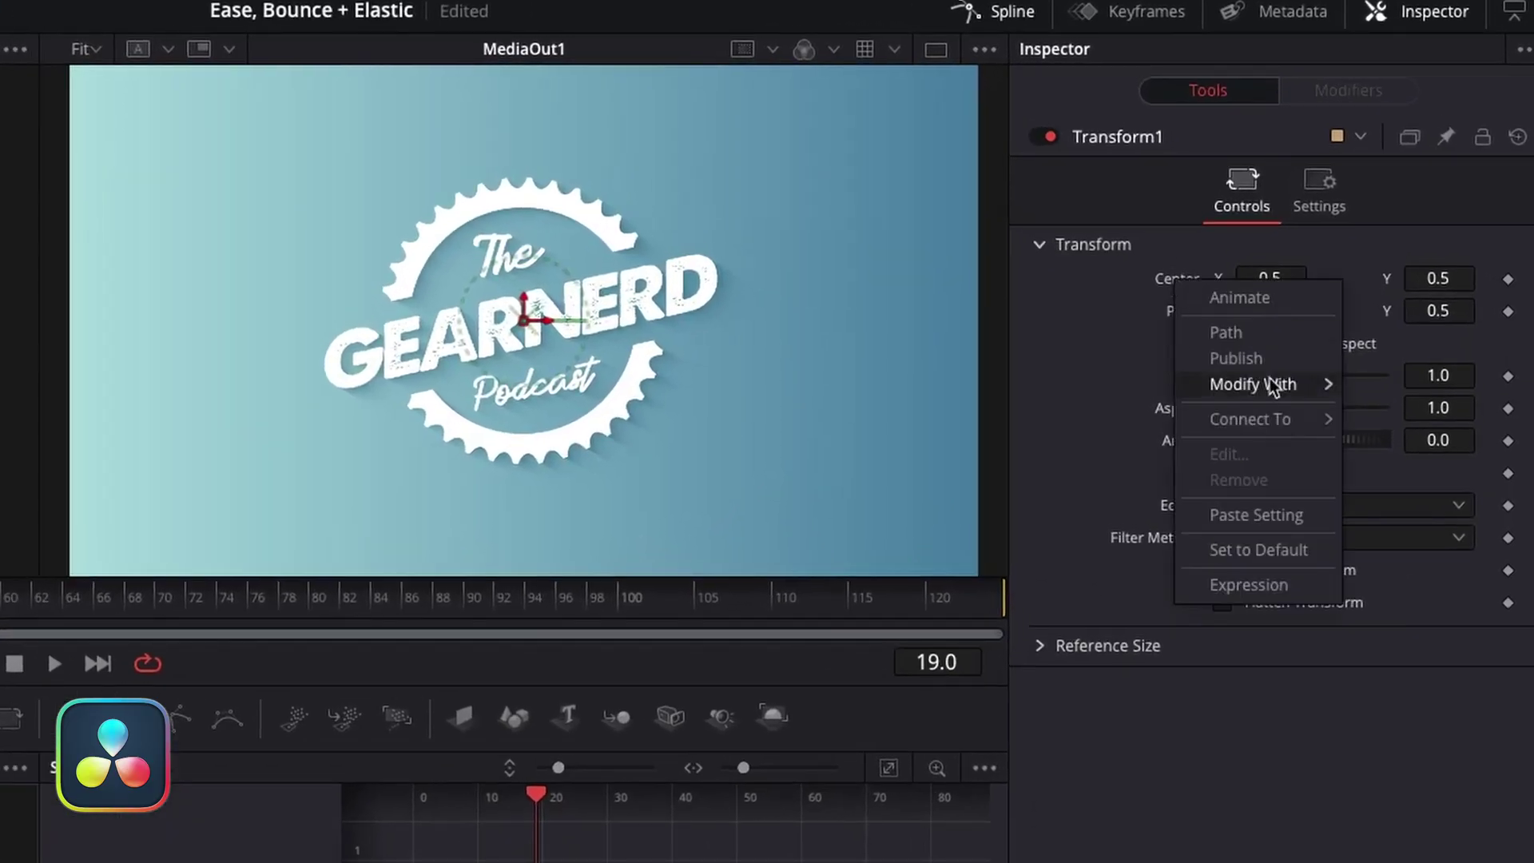
{"action": "mouse_move", "coordinate": [1272, 385]}
{"action": "left_click", "coordinate": [1023, 620]}
{"action": "left_click", "coordinate": [1320, 91]}
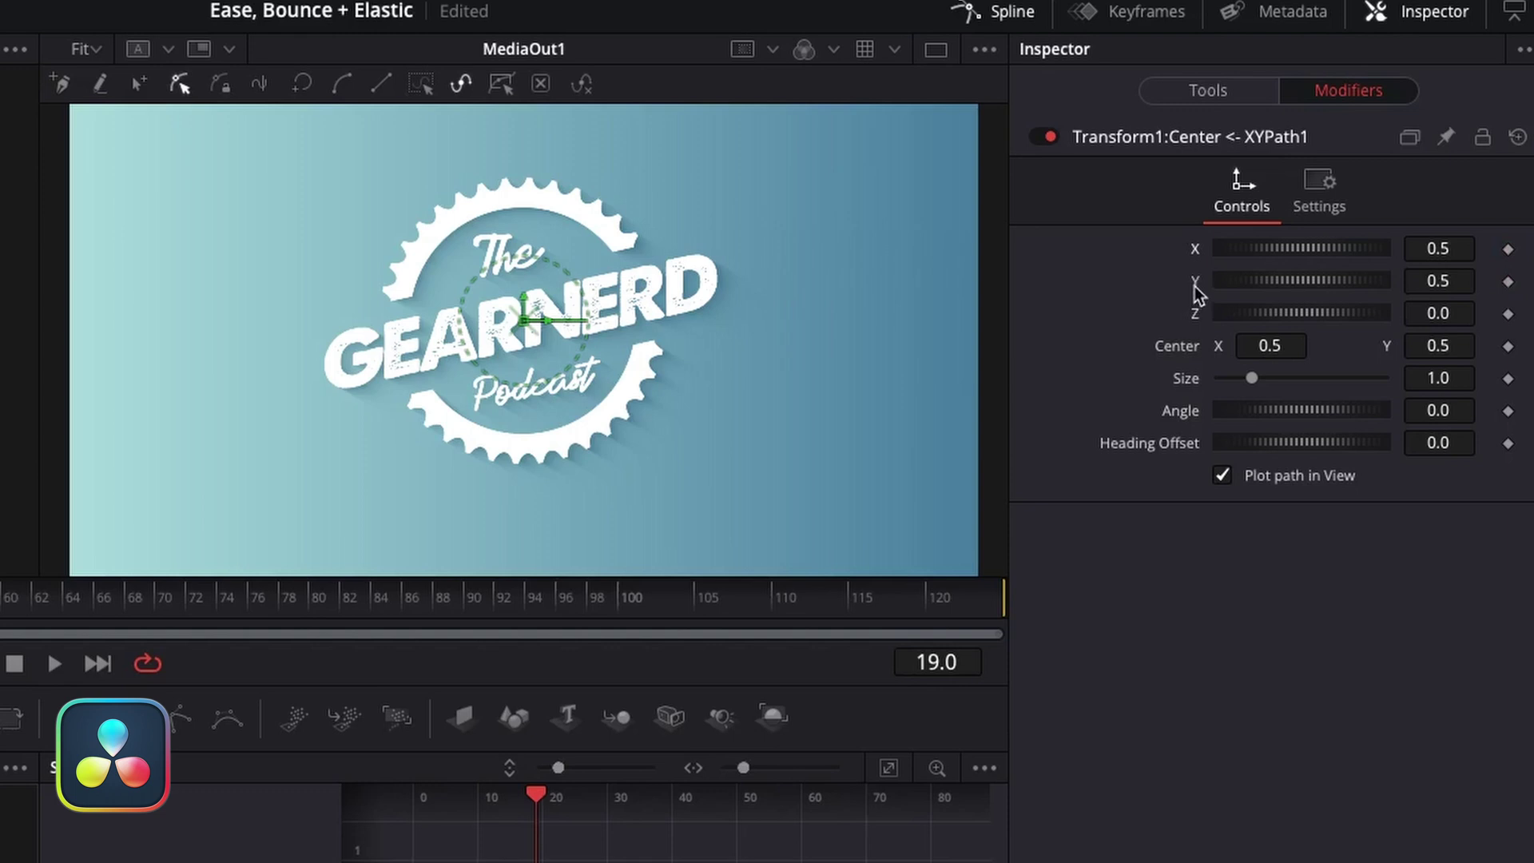
Attach an Anim Curves modifier to the XY Path's Y position value
{"action": "right_click", "coordinate": [1195, 280]}
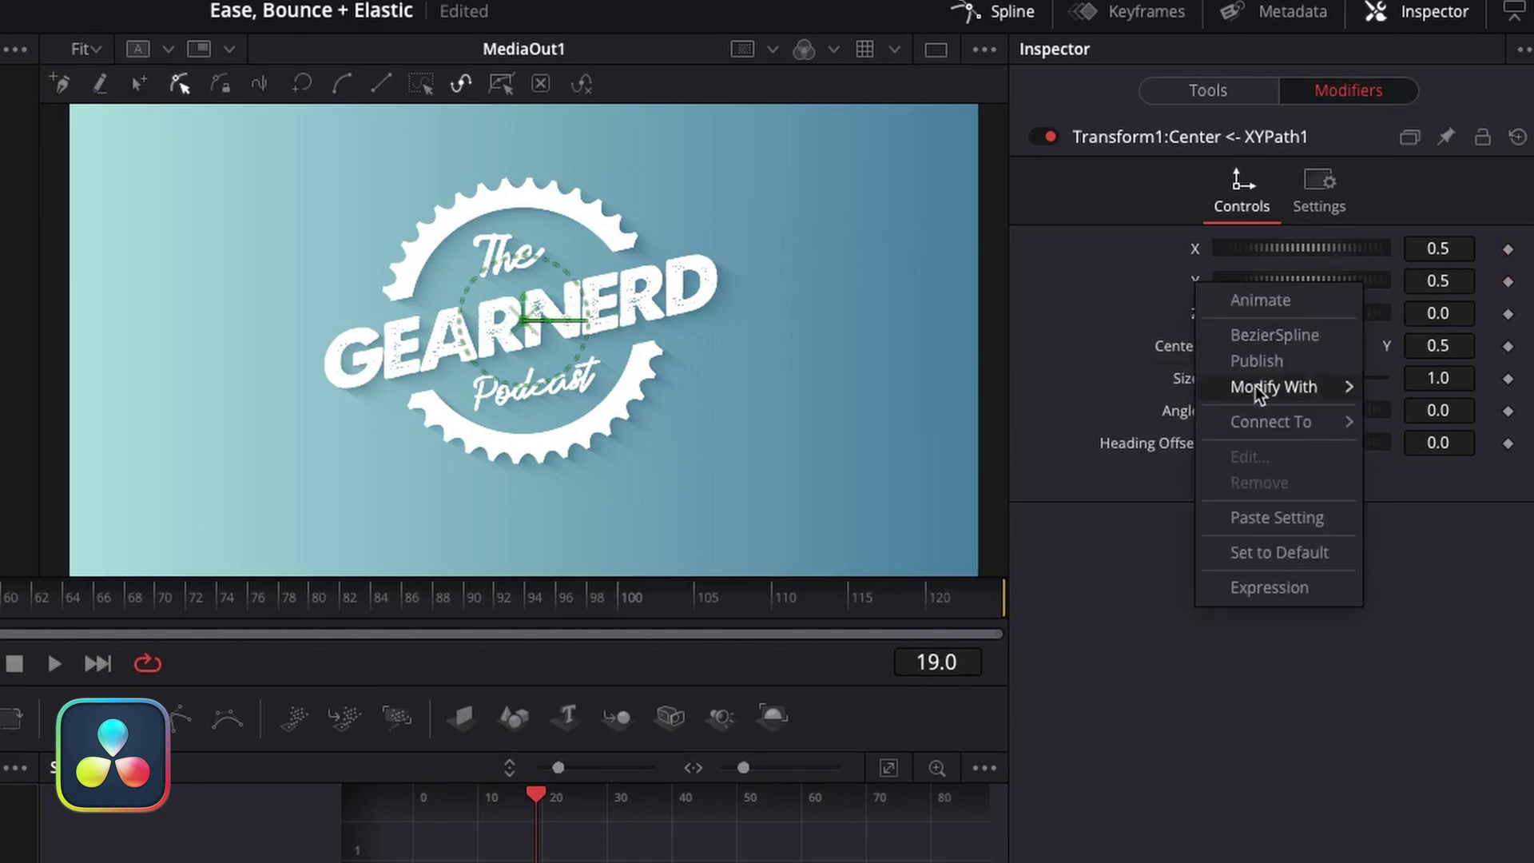
{"action": "mouse_move", "coordinate": [1254, 386]}
{"action": "left_click", "coordinate": [1100, 380]}
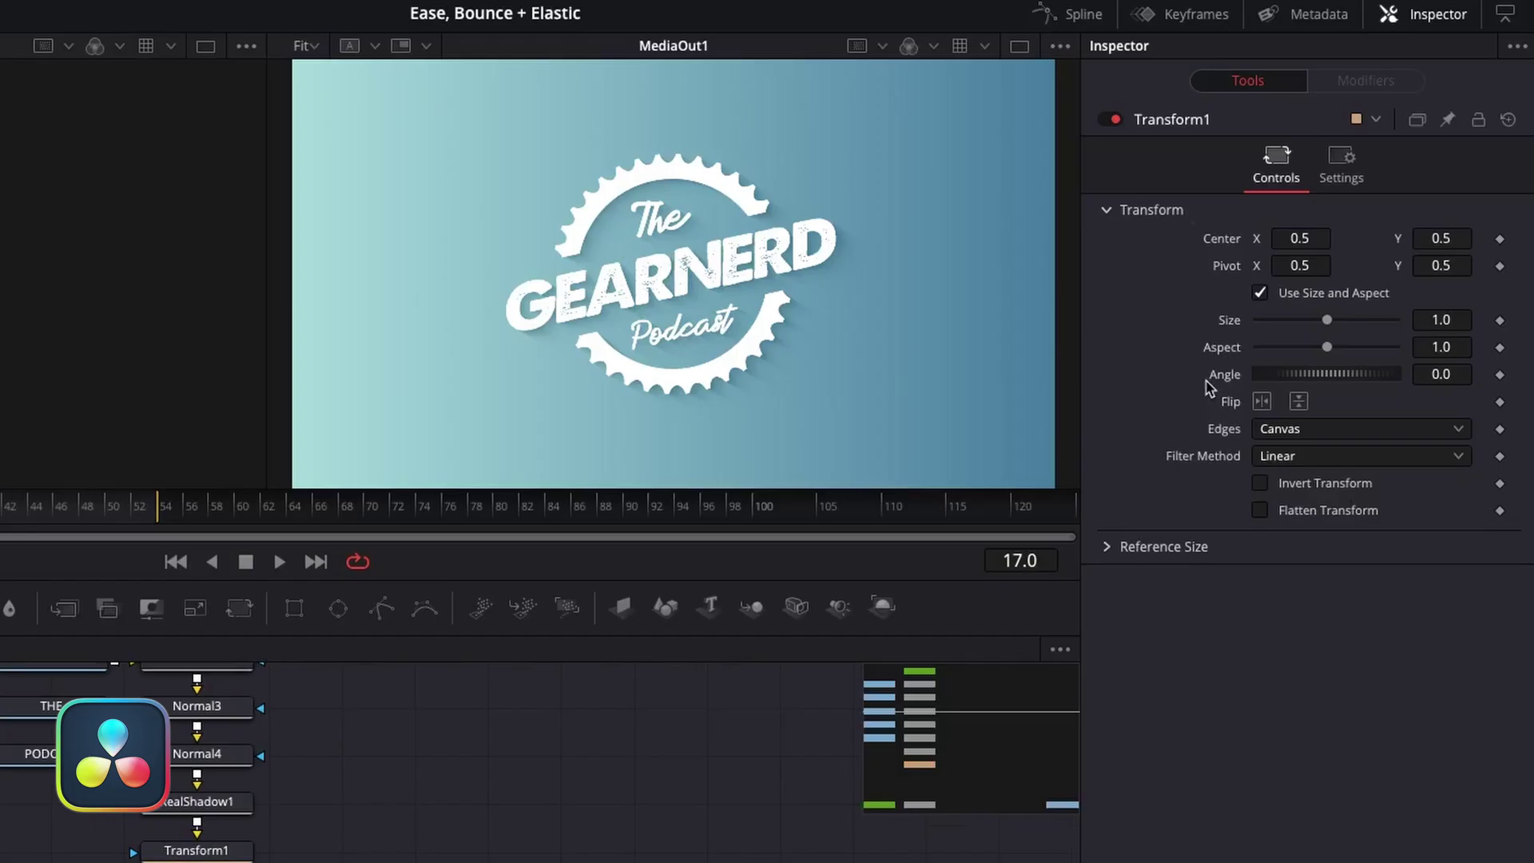
Drive the Transform's Size with a MotionPal modifier and show its controls
{"action": "right_click", "coordinate": [1228, 328]}
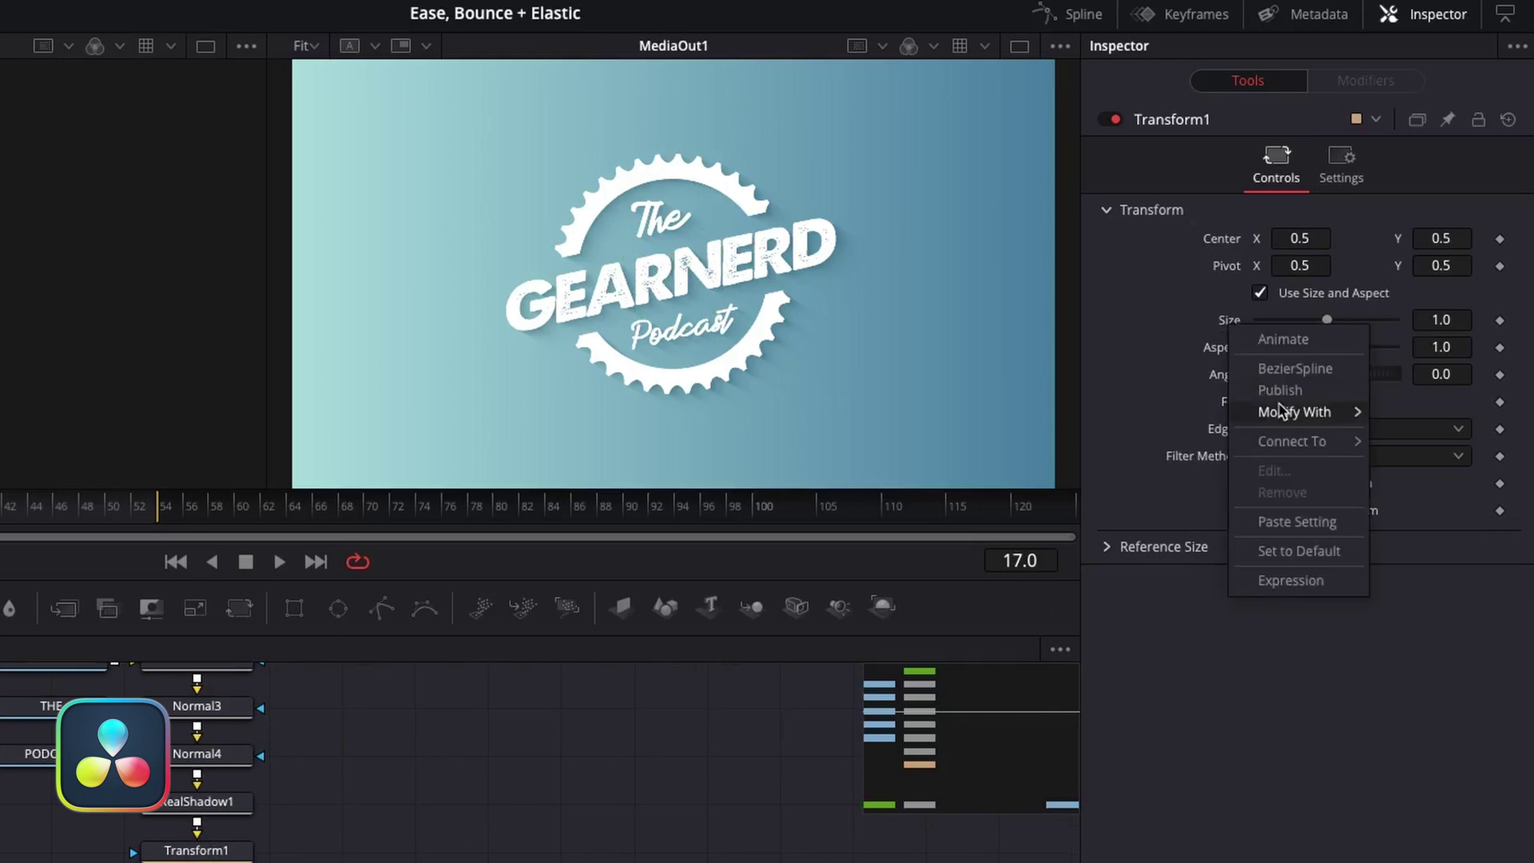
{"action": "mouse_move", "coordinate": [1279, 411]}
{"action": "left_click", "coordinate": [1098, 787]}
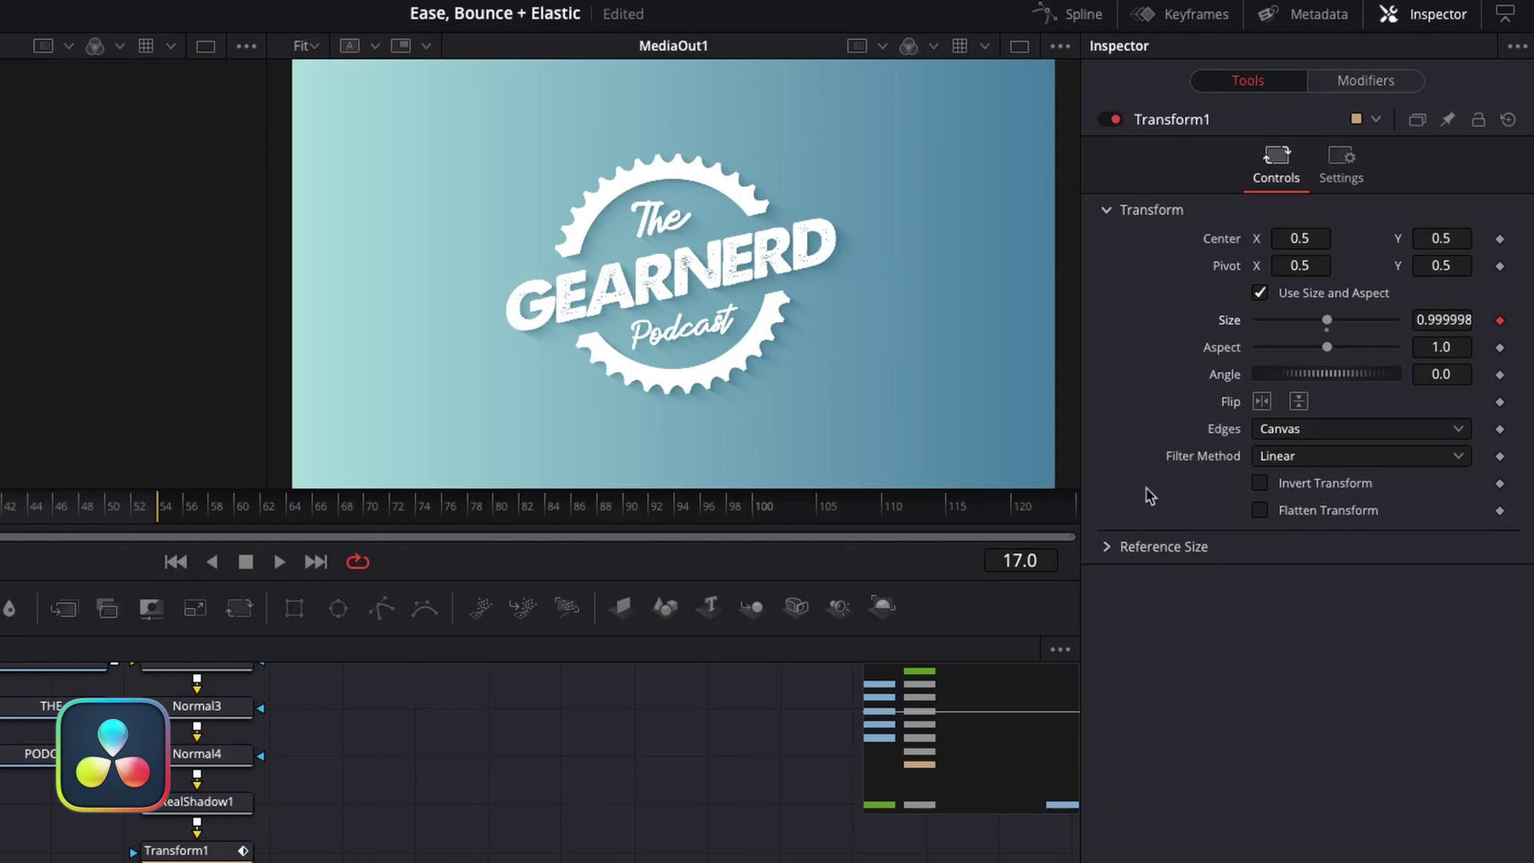
{"action": "left_click", "coordinate": [1395, 84]}
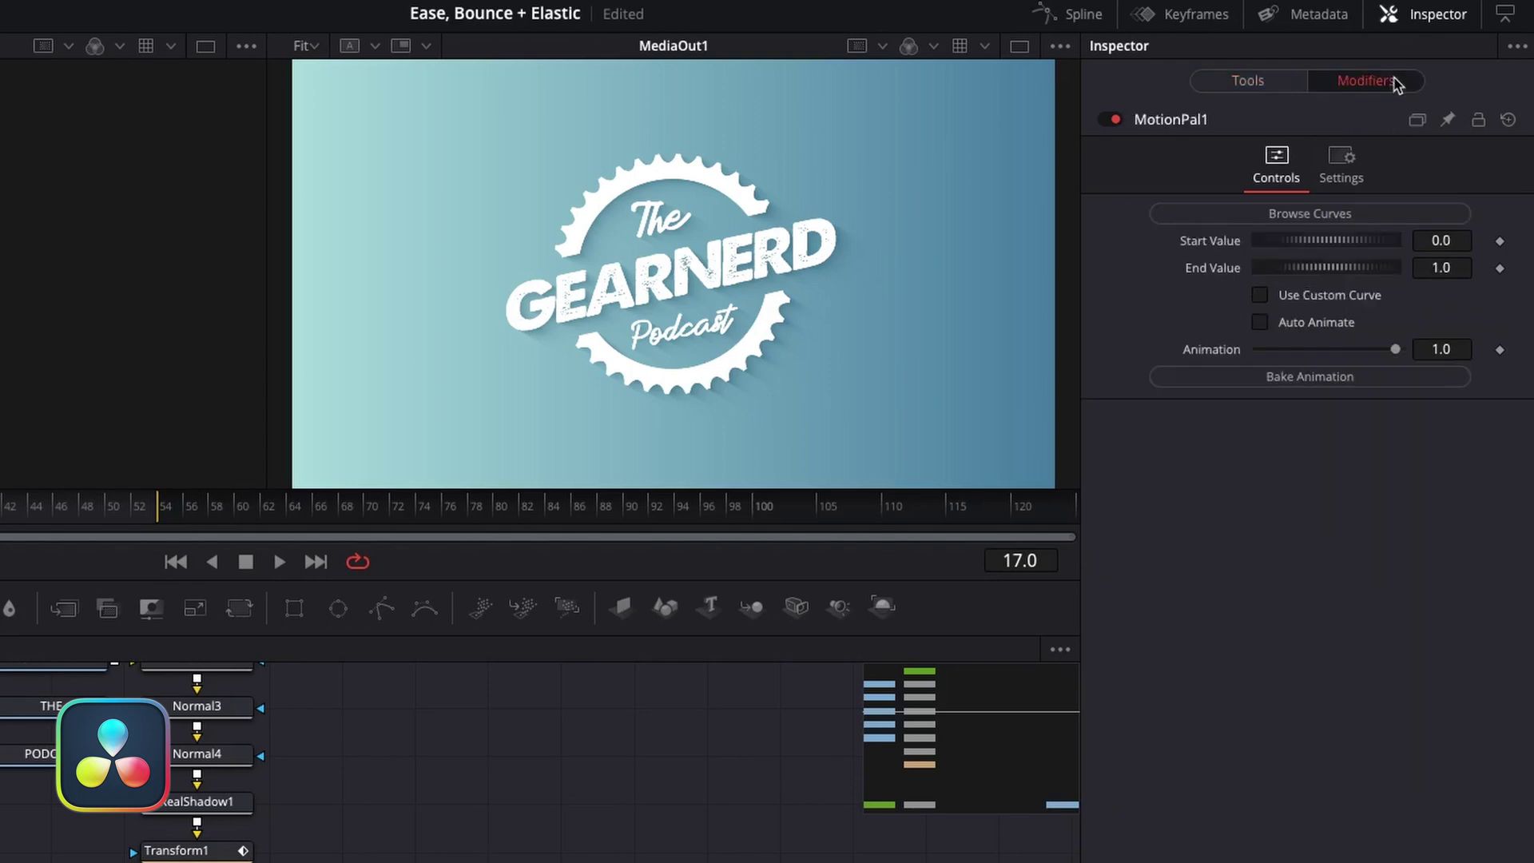
Set MotionPal Animation to 0, play it back, and apply the Ease Out Elastic curve
{"action": "left_click_drag", "start_coordinate": [1395, 349], "coordinate": [1243, 369]}
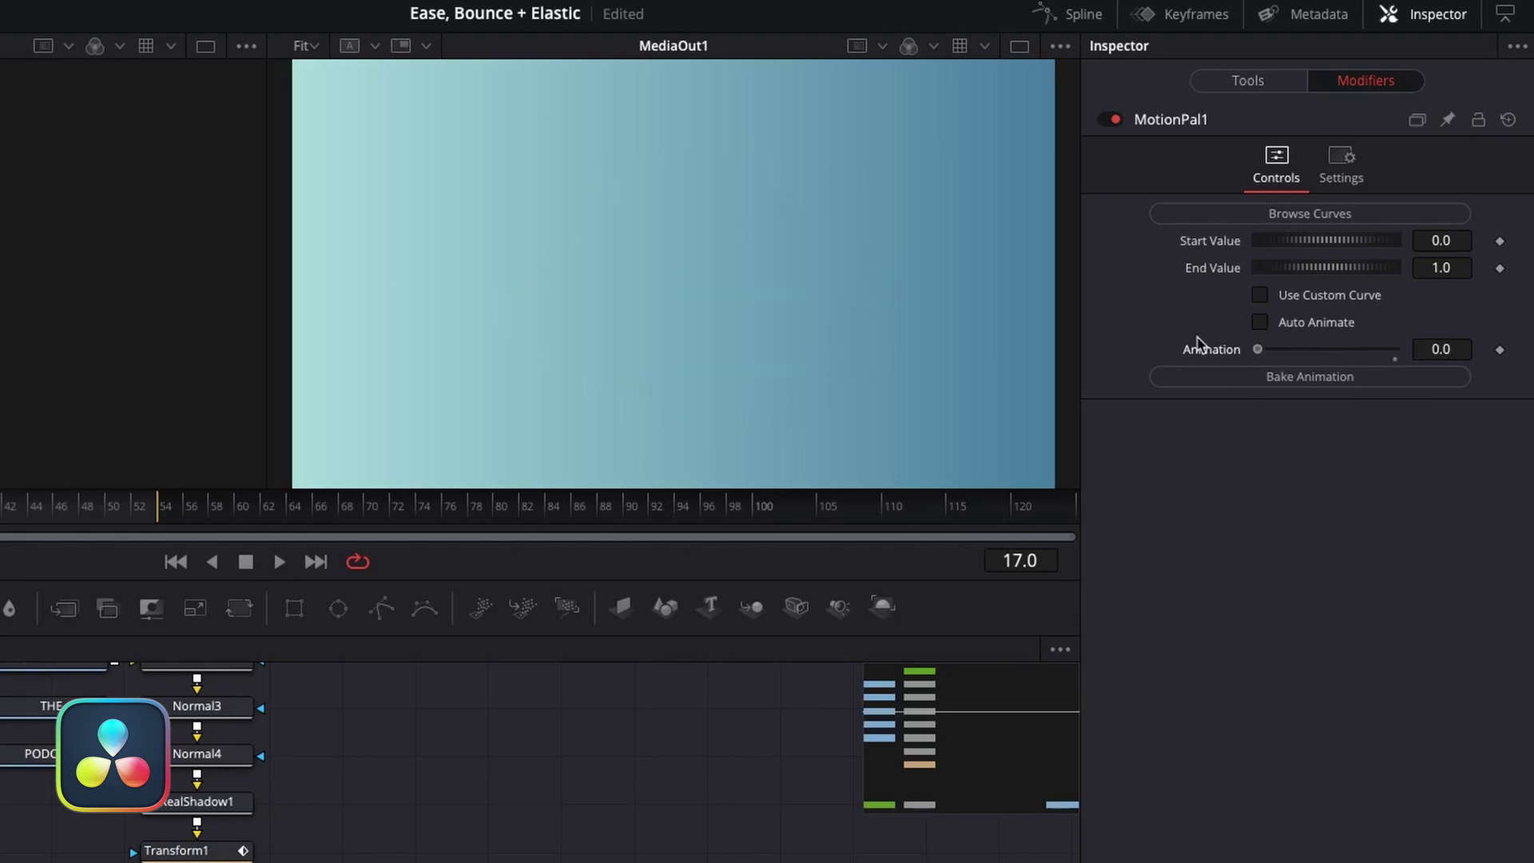
{"action": "left_click", "coordinate": [1442, 381]}
{"action": "key", "text": "space"}
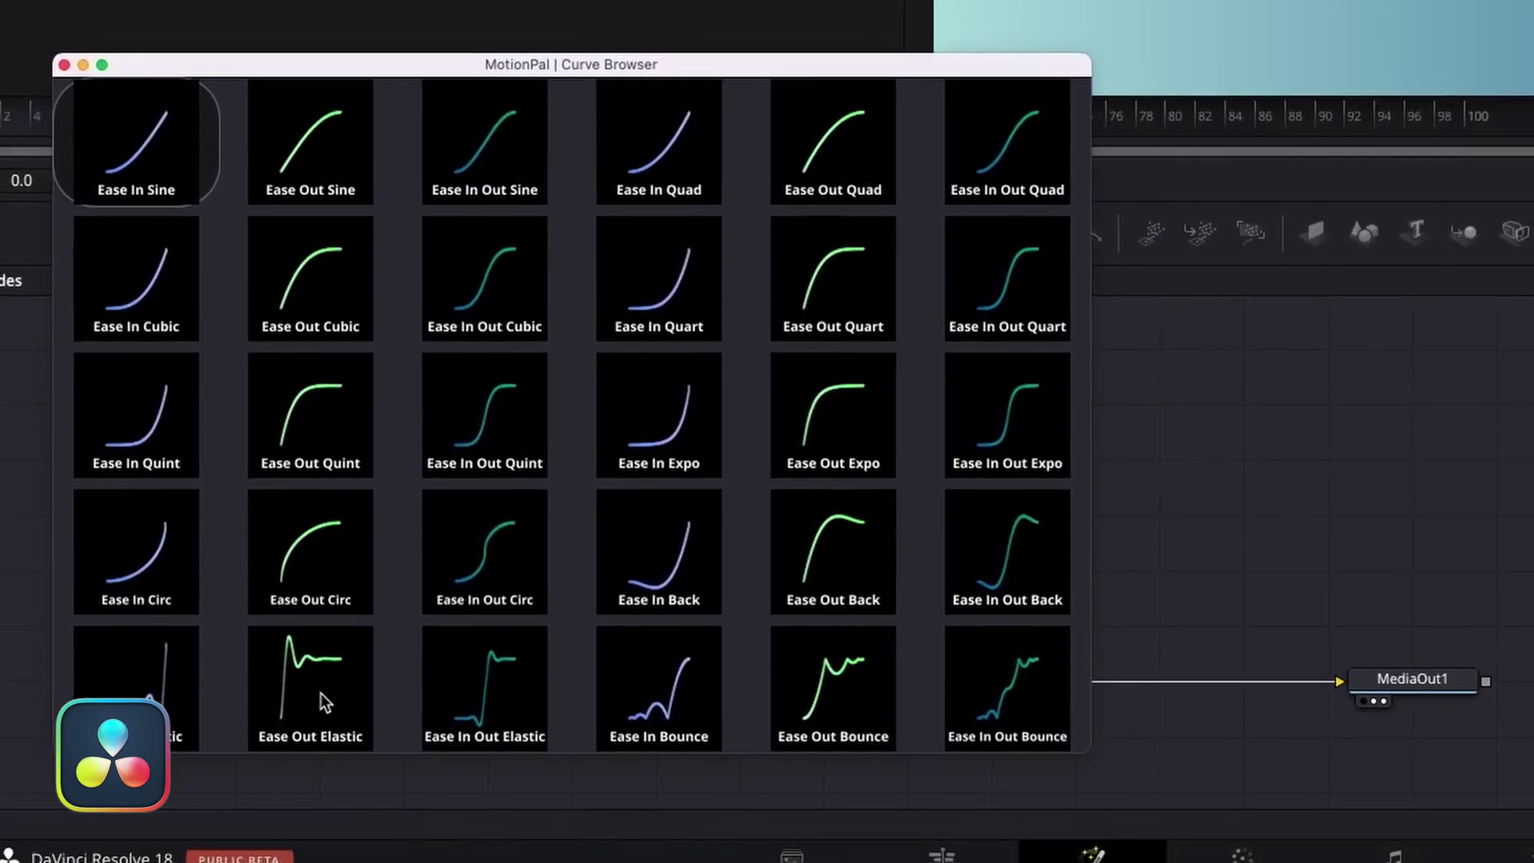
{"action": "left_click", "coordinate": [324, 688]}
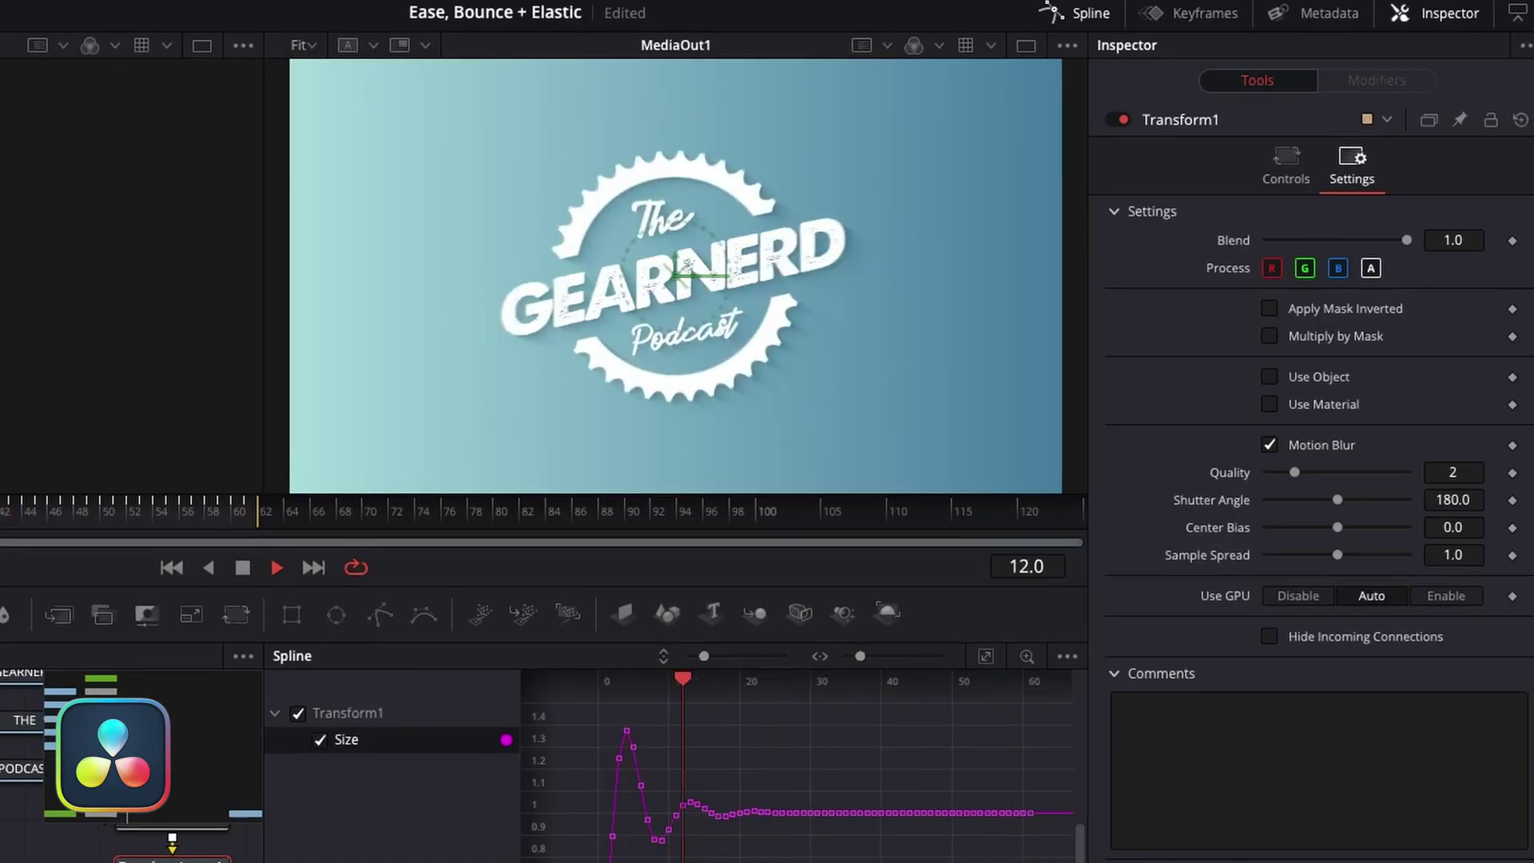